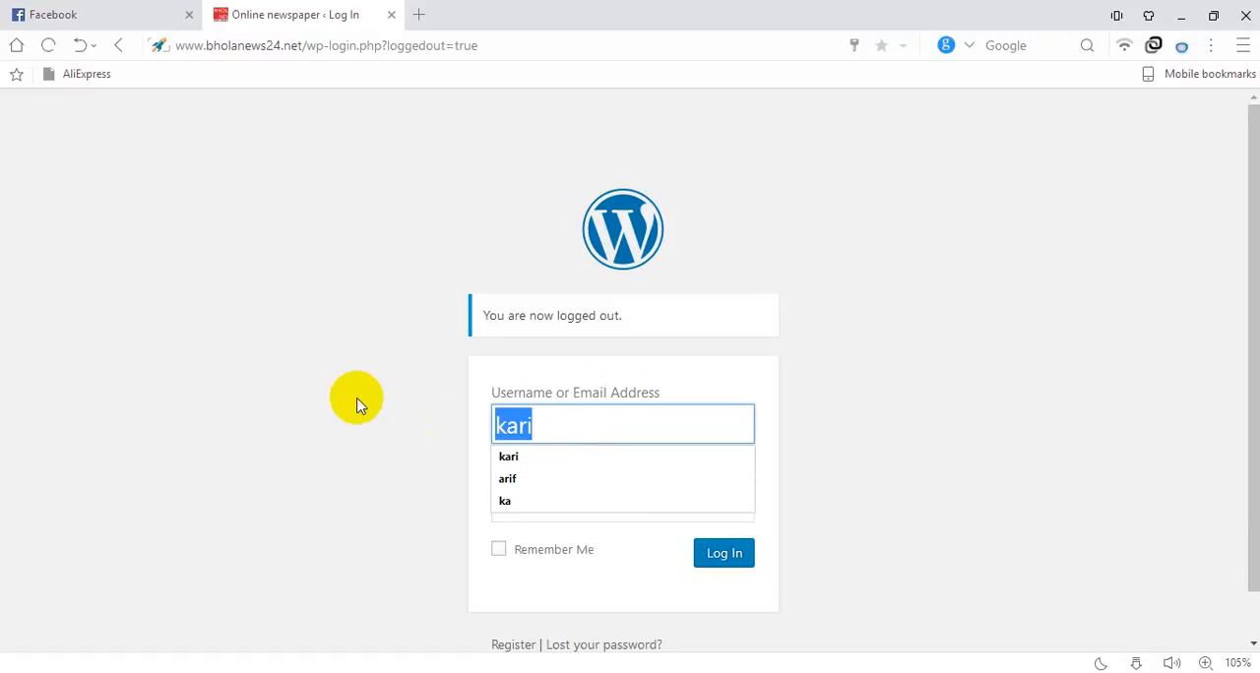
Log in to the WordPress admin with the account's e-mail address and password, and accept the browser's offer to save the password
type("kari")
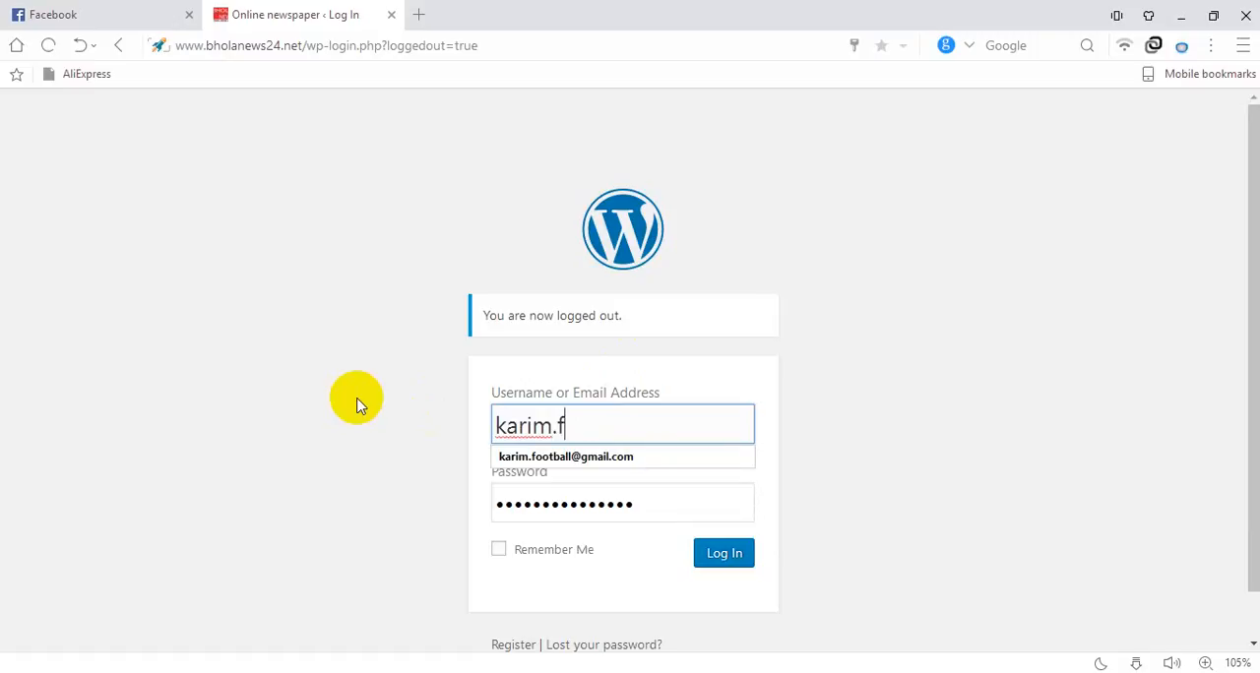
key("Down")
key("Tab")
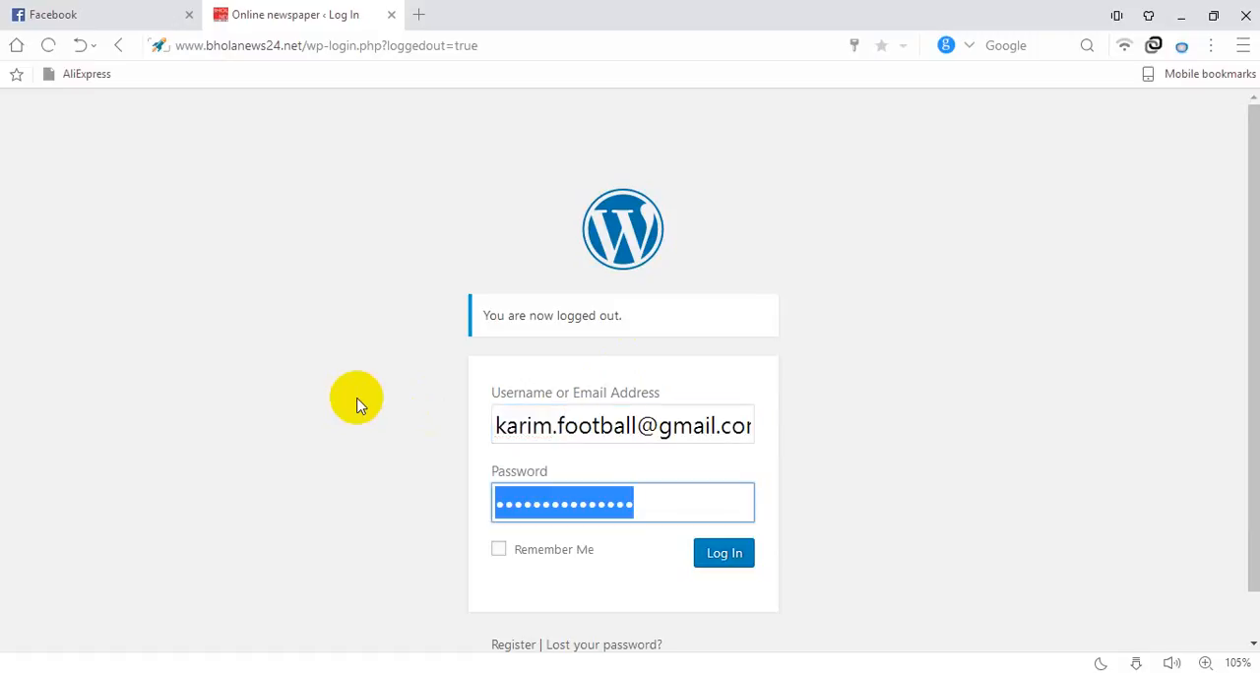
type("••")
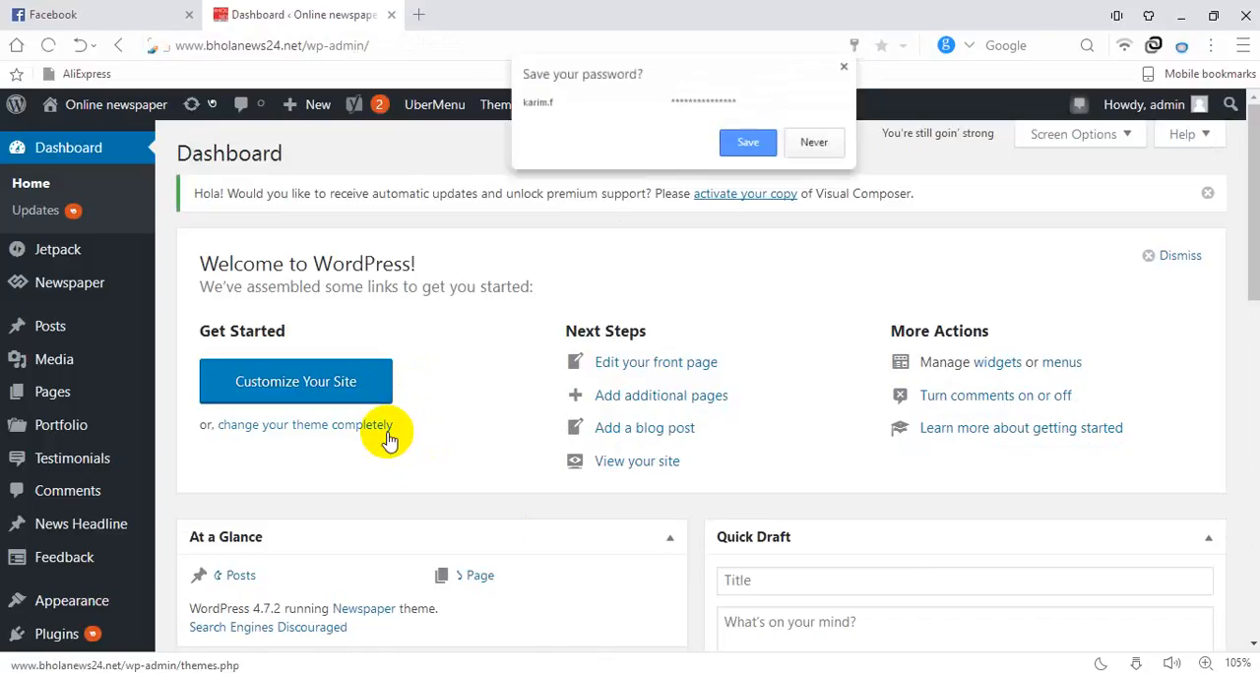
left_click(747, 163)
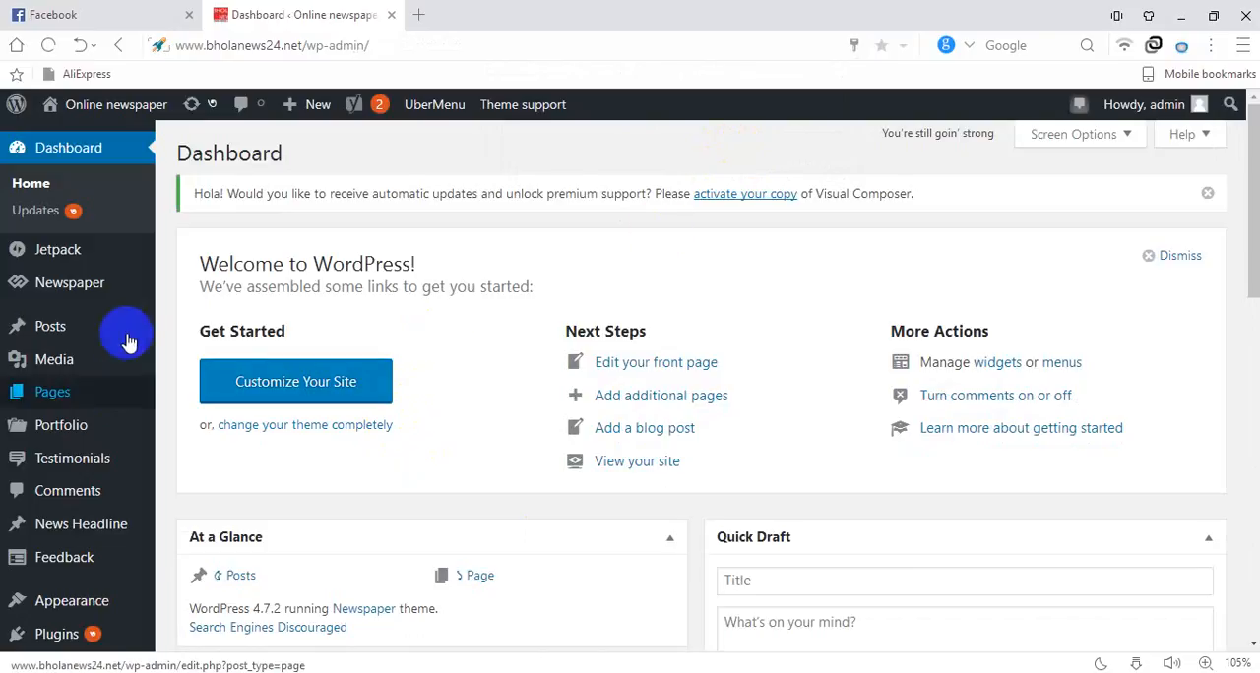
Open the site's front page for editing
mouse_move(132, 289)
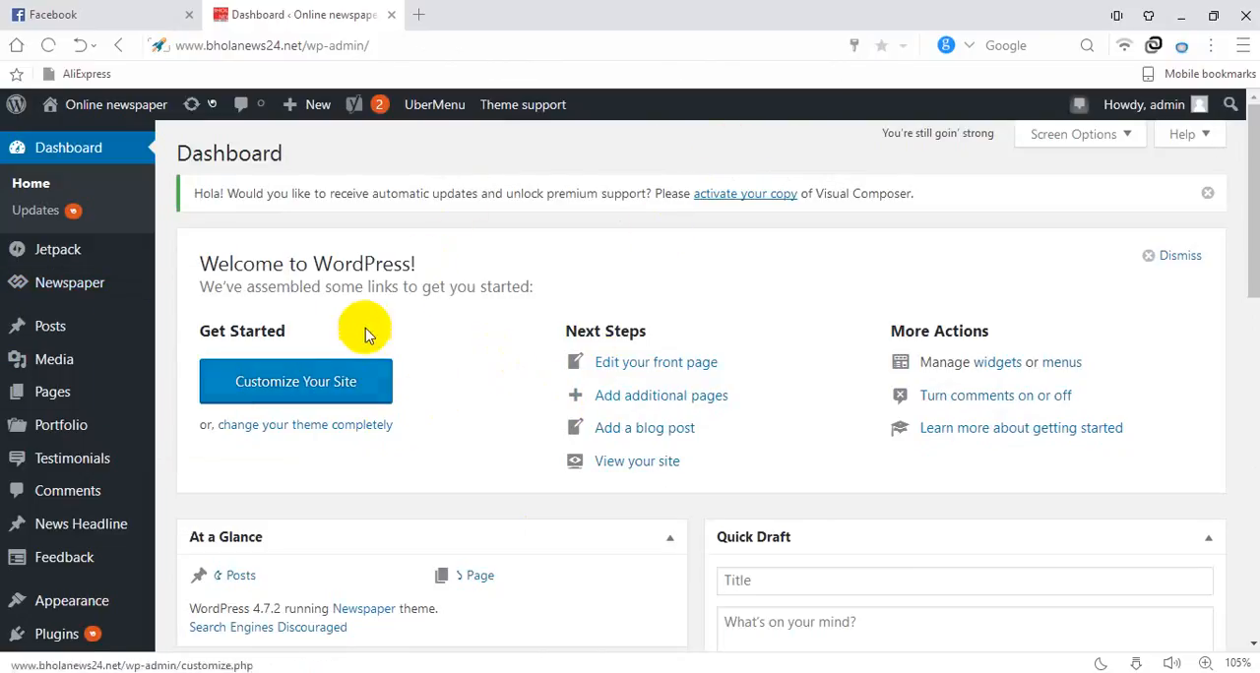
left_click(679, 367)
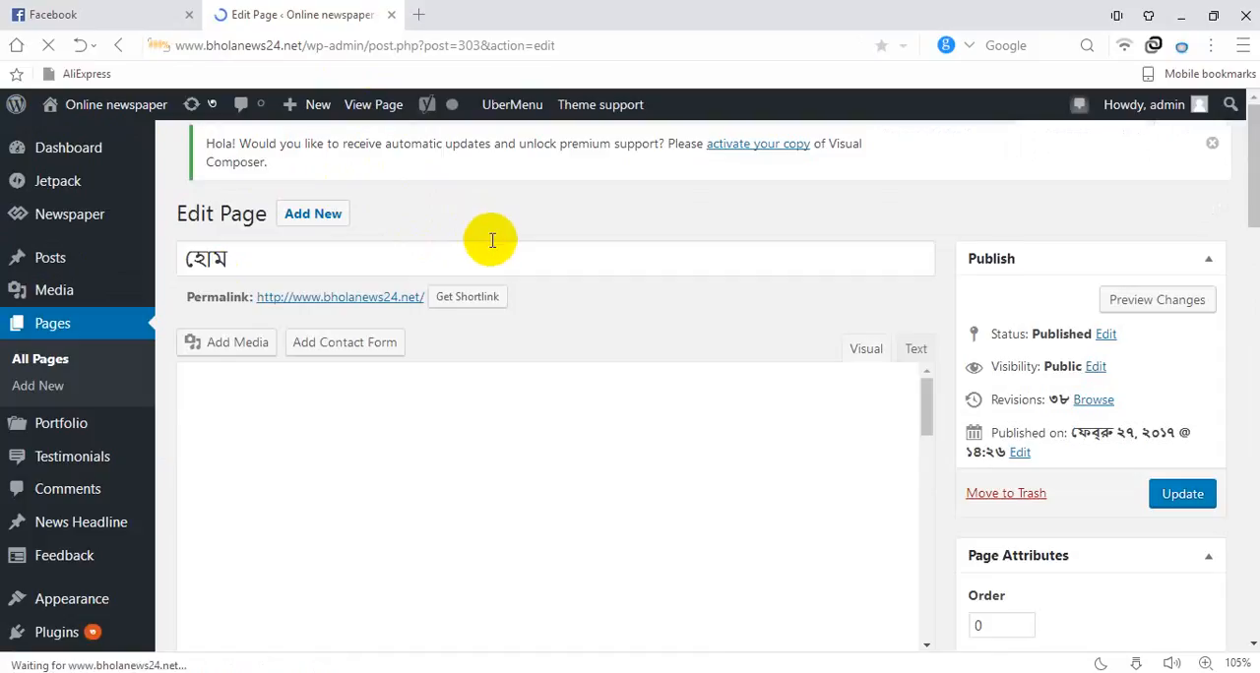
Examine the home page's editor, page template settings and Visual Composer layout of rows, blocks and advertisements
scroll(493, 240, "down", 5)
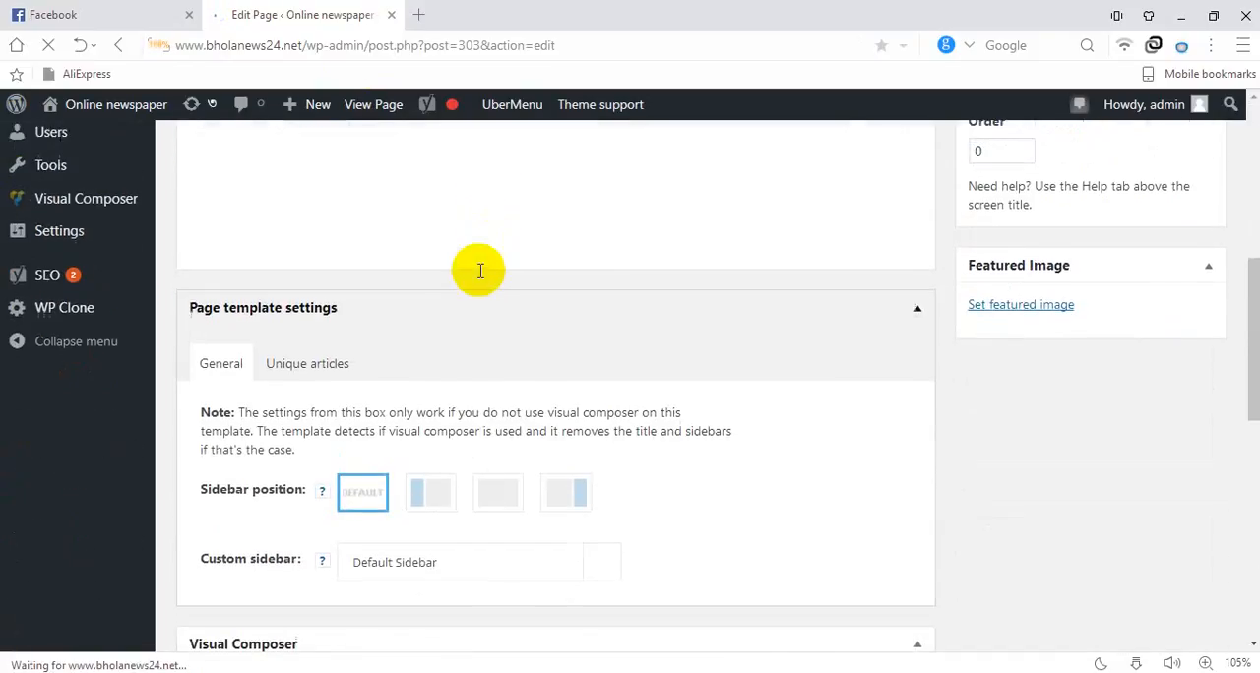
scroll(481, 271, "up", 5)
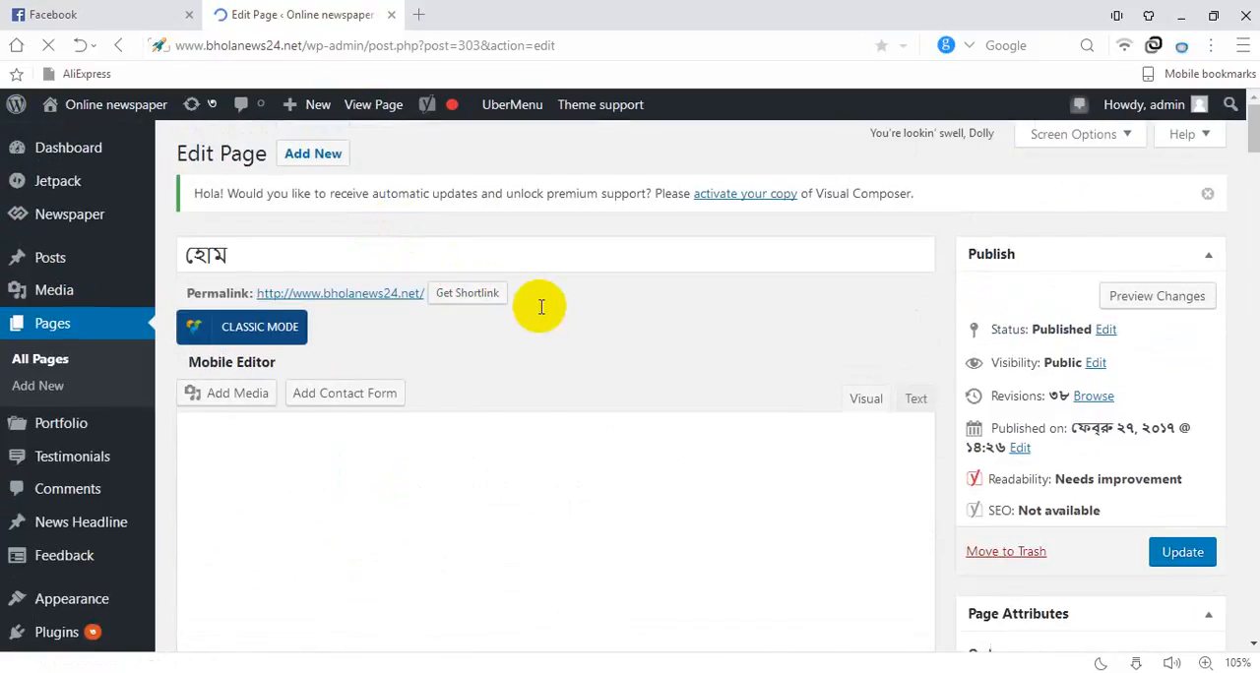
scroll(570, 417, "down", 5)
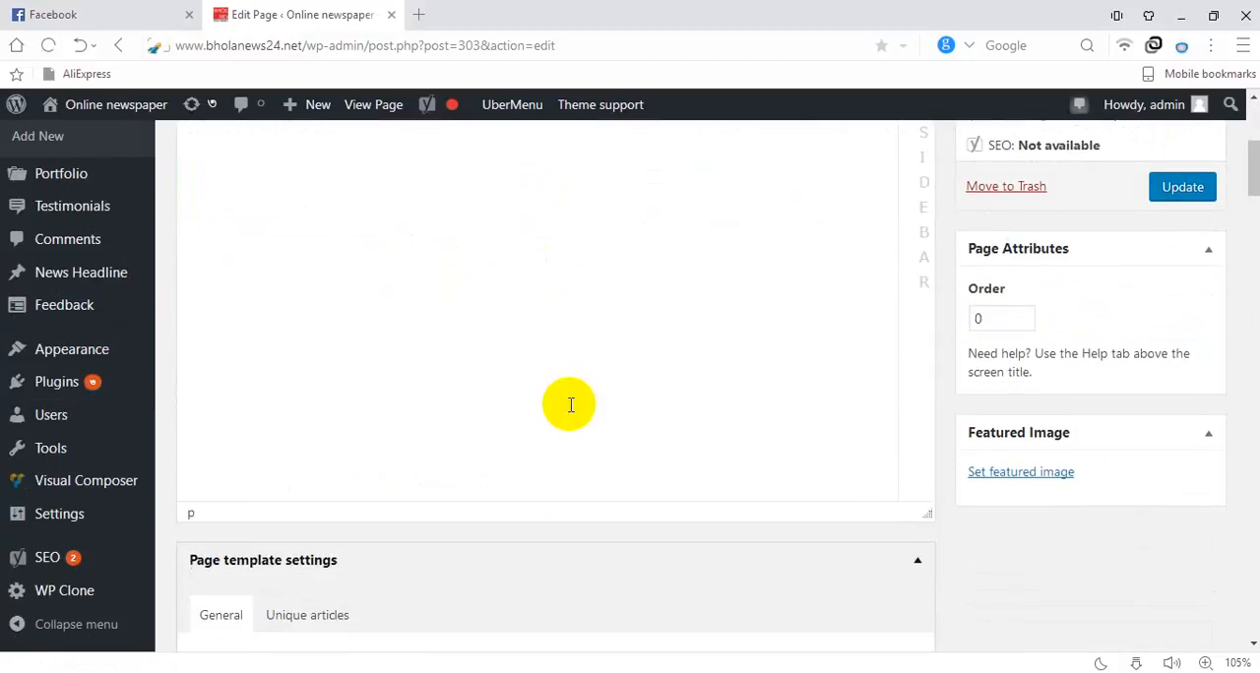
scroll(570, 409, "down", 5)
scroll(570, 405, "up", 5)
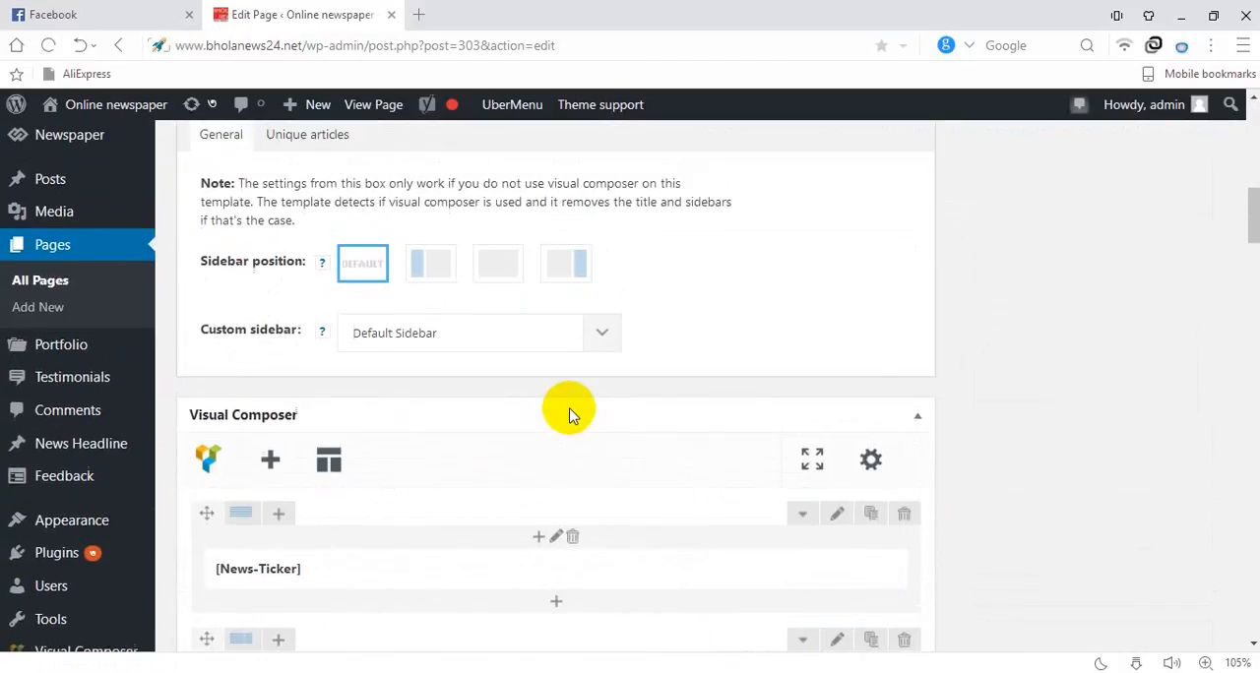
scroll(571, 394, "up", 5)
scroll(572, 386, "down", 7)
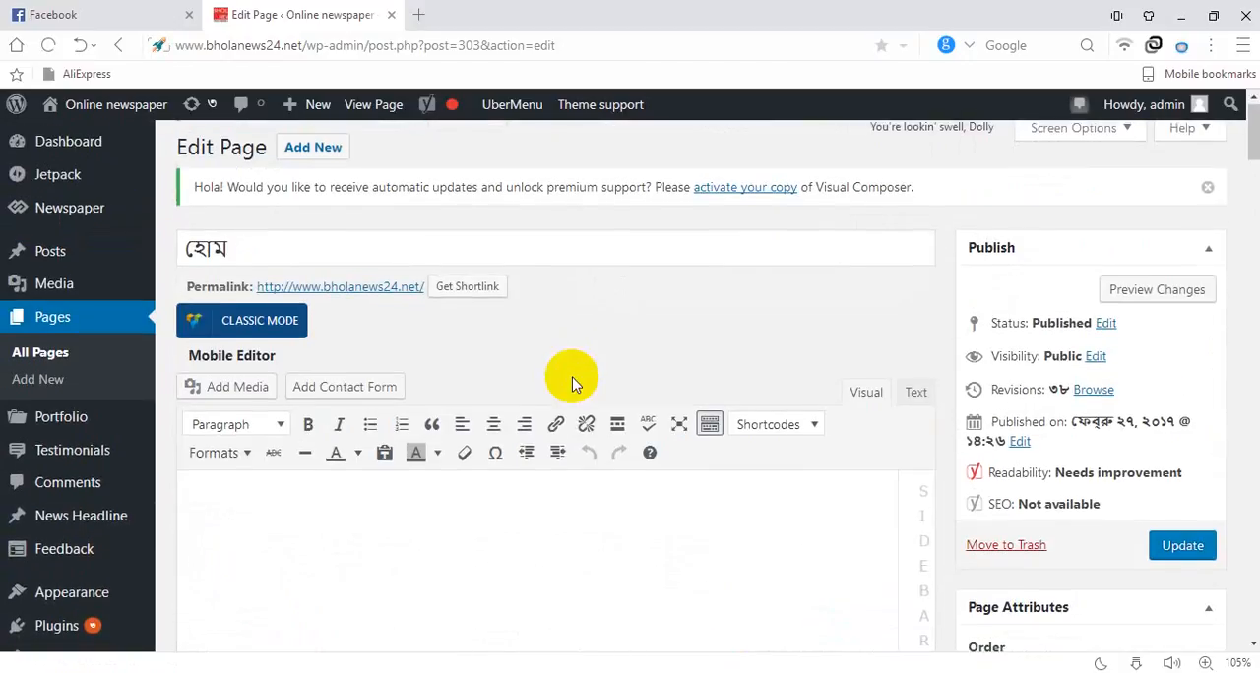
scroll(571, 379, "down", 10)
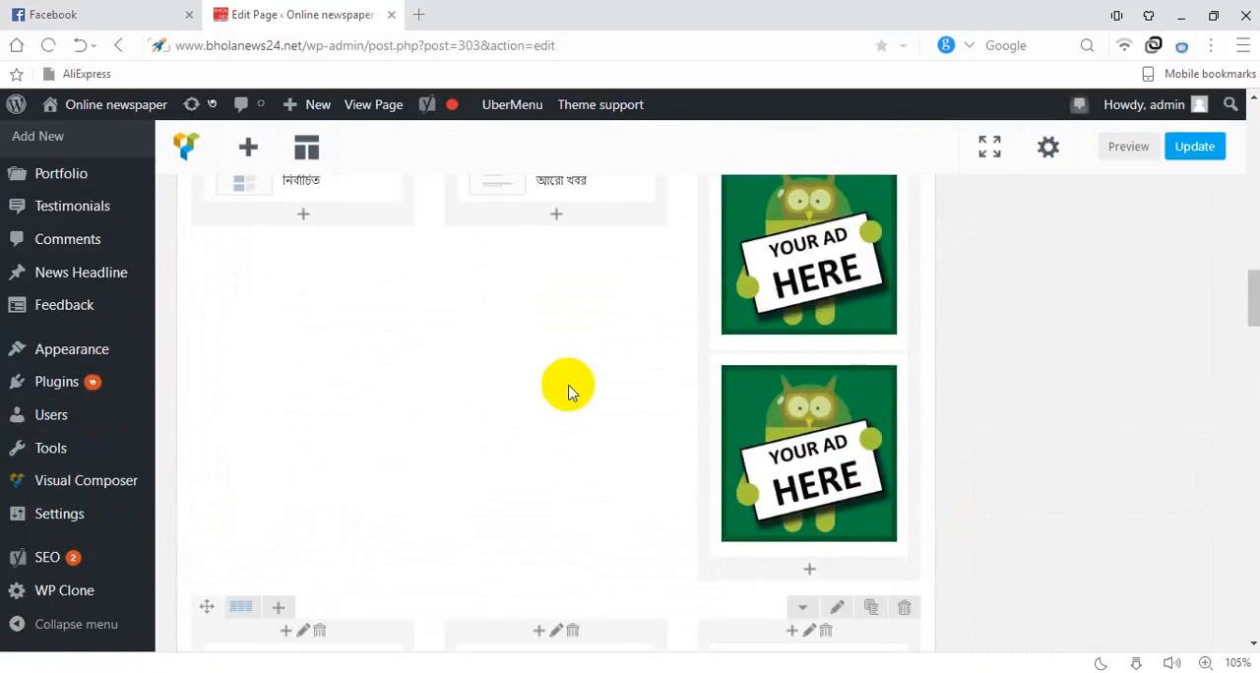
scroll(563, 374, "up", 4)
scroll(559, 372, "up", 4)
scroll(506, 317, "up", 2)
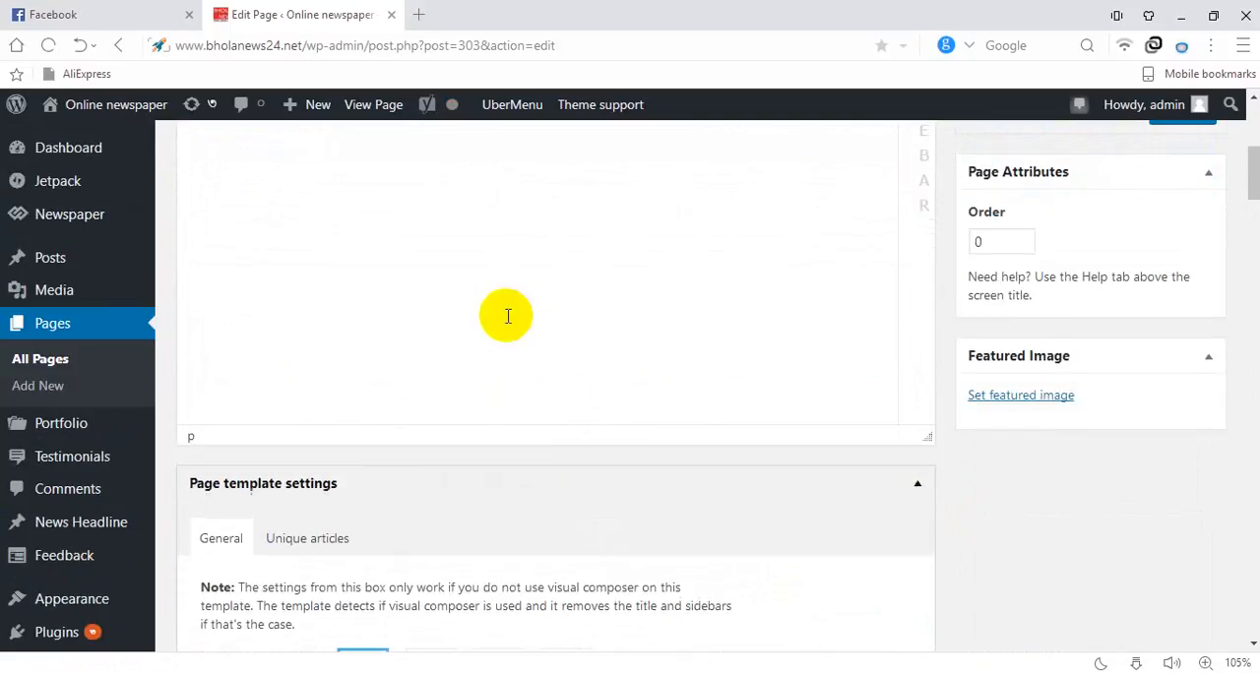
scroll(506, 317, "down", 6)
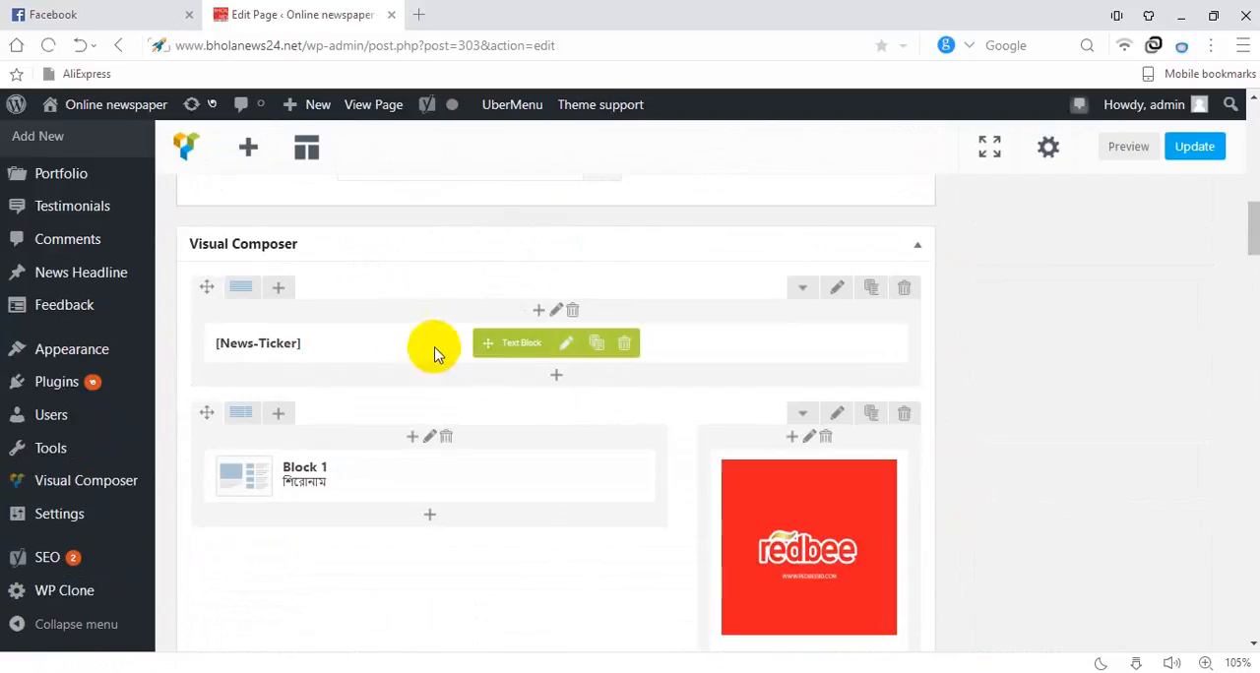
scroll(436, 375, "down", 2)
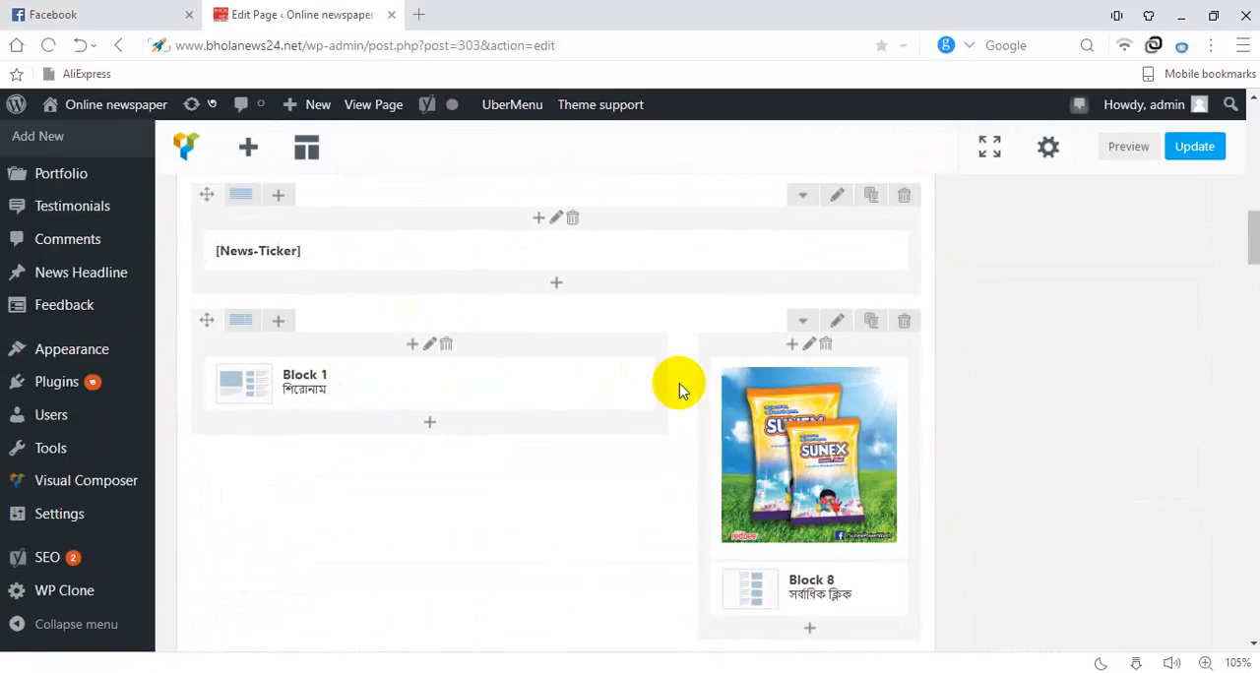
scroll(678, 388, "down", 2)
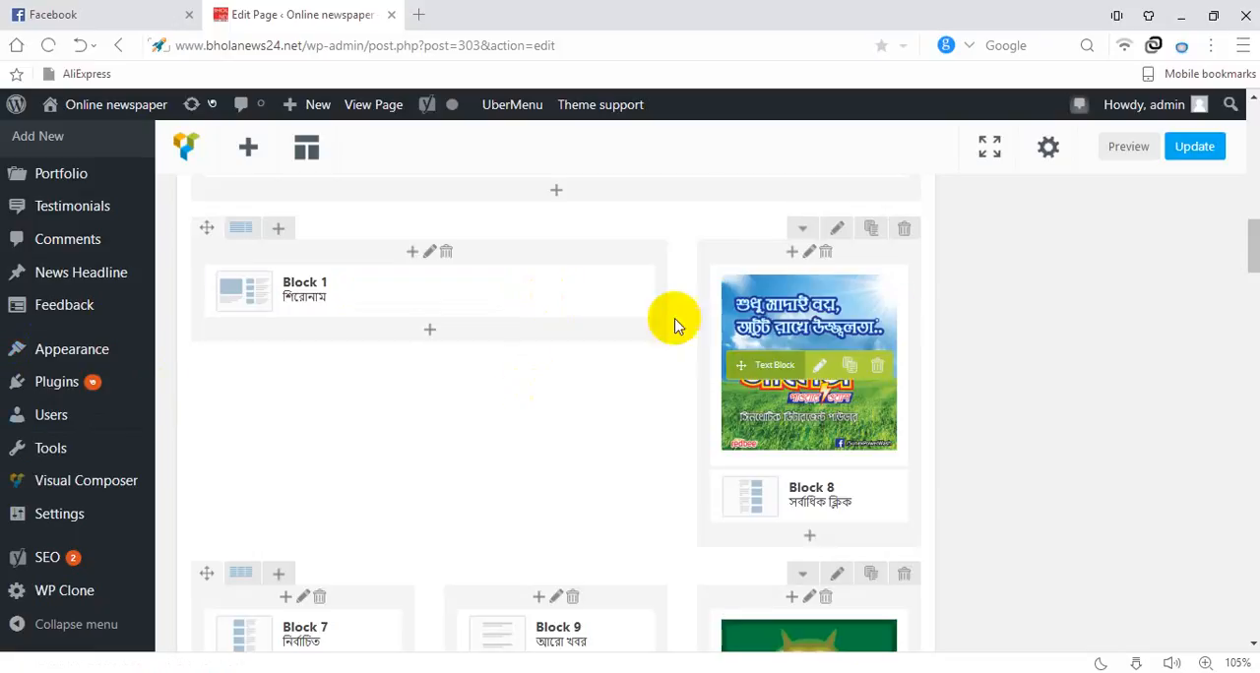
Open the settings of the advertisement text block above Block 8 and show its content as HTML code
left_click(821, 366)
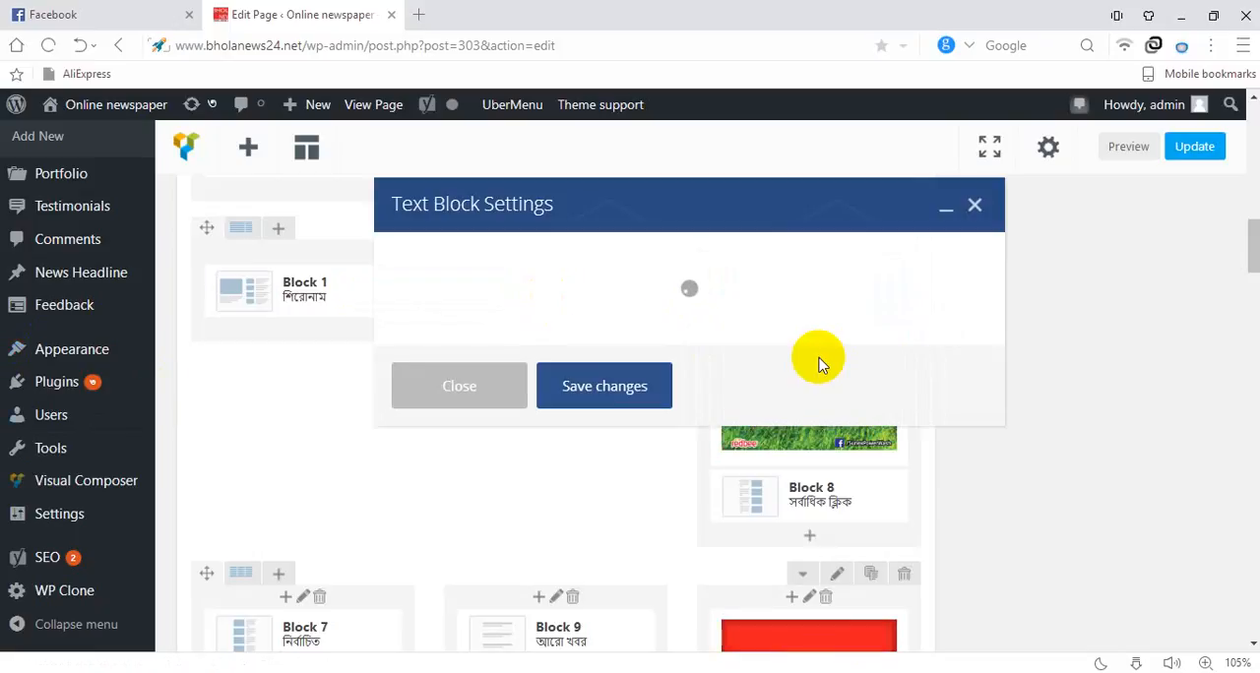
scroll(722, 367, "down", 2)
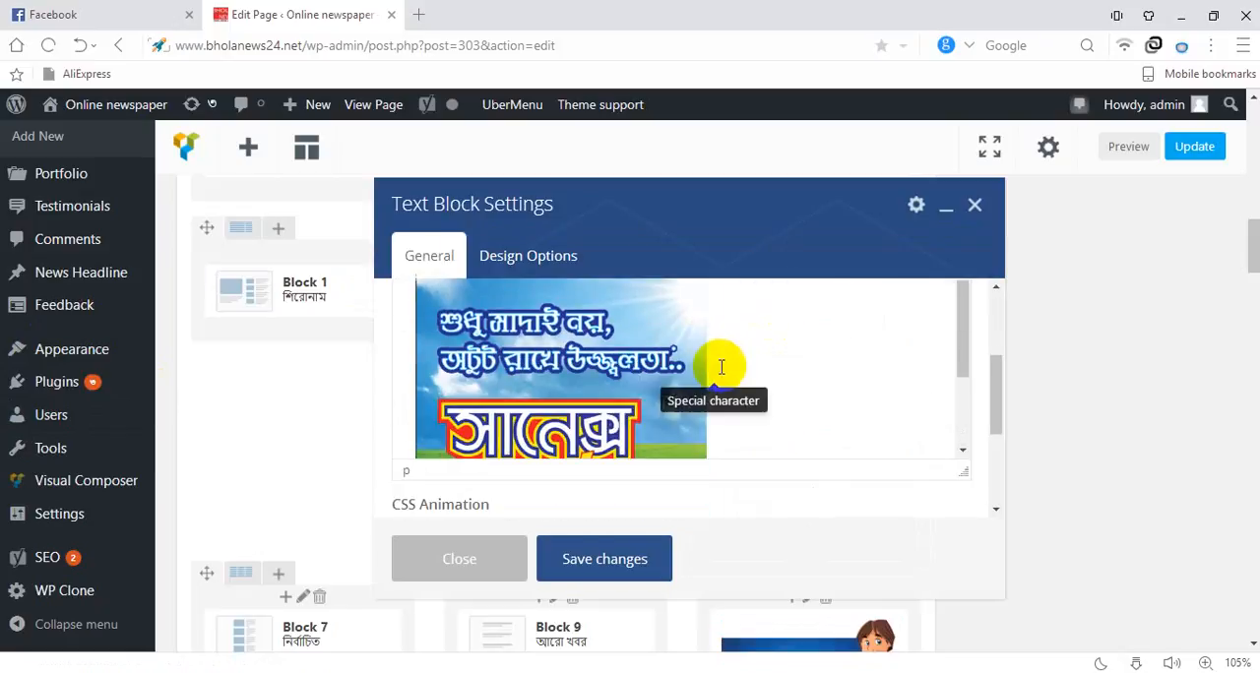
scroll(582, 391, "up", 3)
scroll(591, 391, "down", 3)
scroll(630, 379, "up", 1)
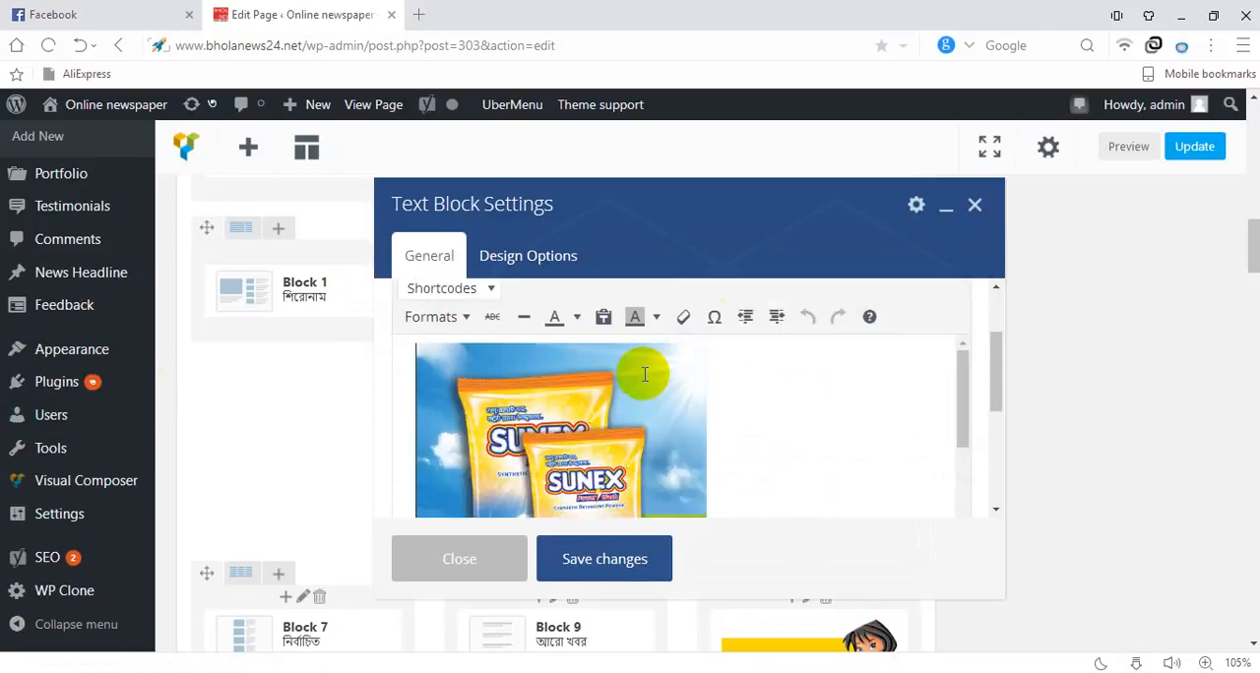
scroll(645, 374, "up", 2)
scroll(494, 399, "down", 1)
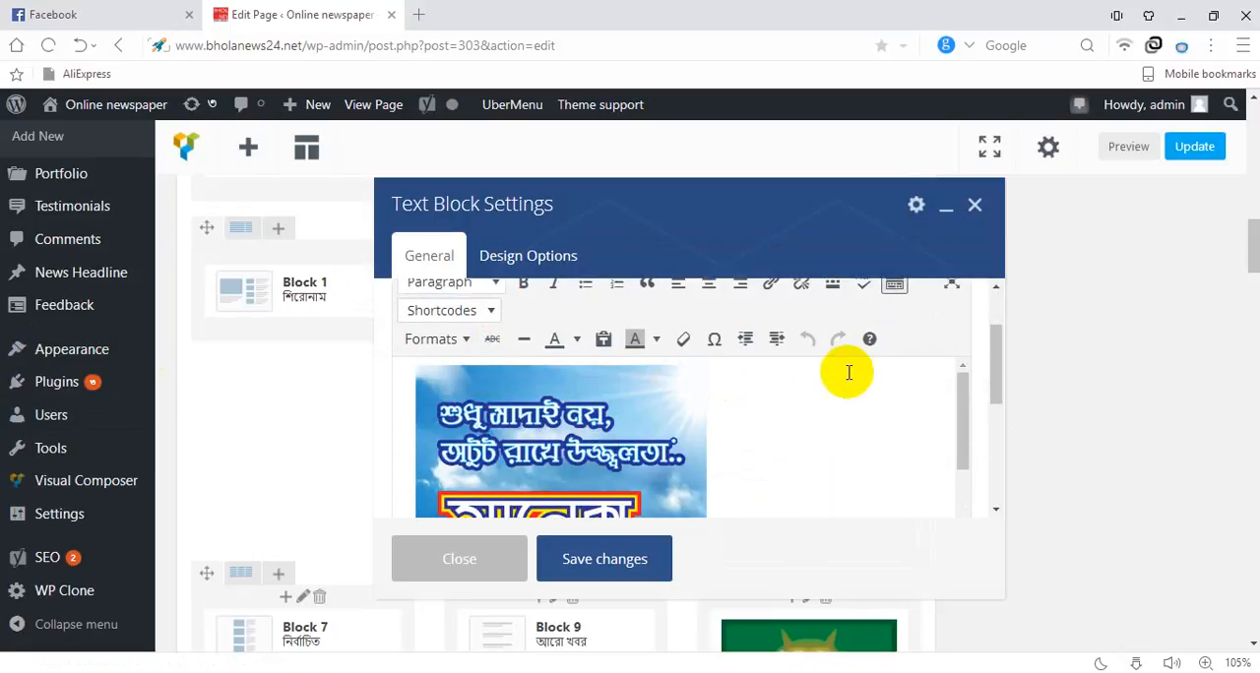
scroll(848, 372, "up", 1)
left_click(950, 342)
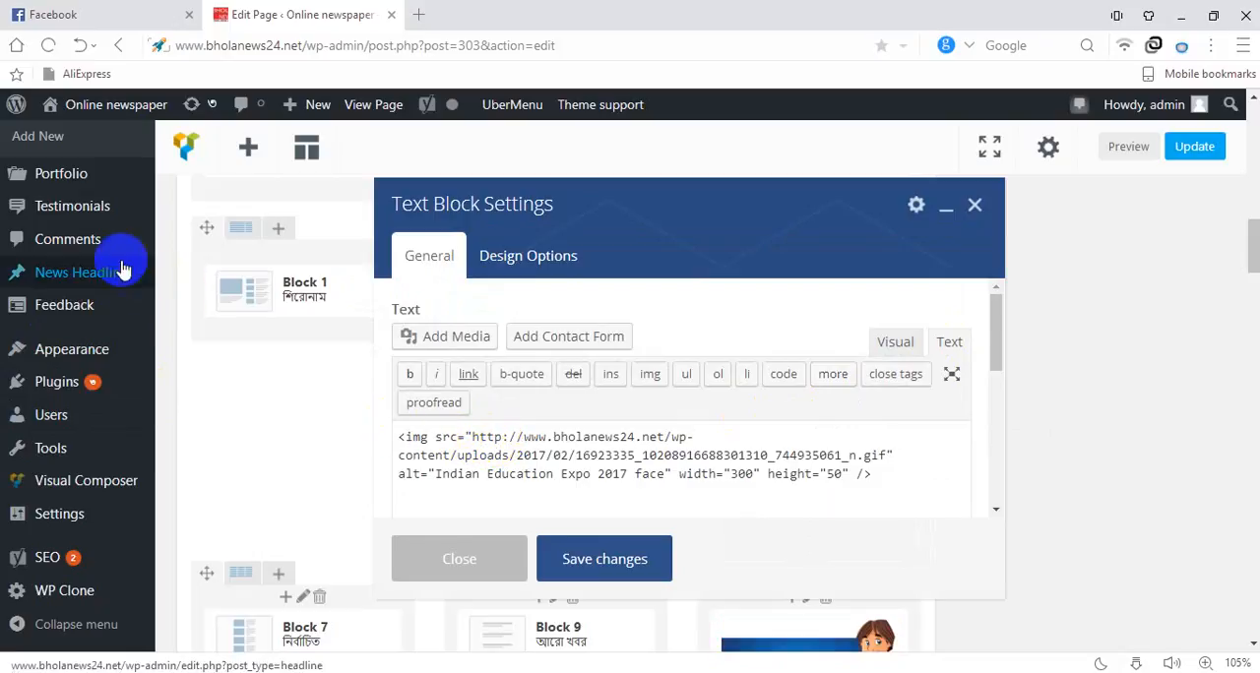
Highlight the image source URL in the advertisement's HTML code, deselect it and save the text block settings
scroll(61, 180, "up", 3)
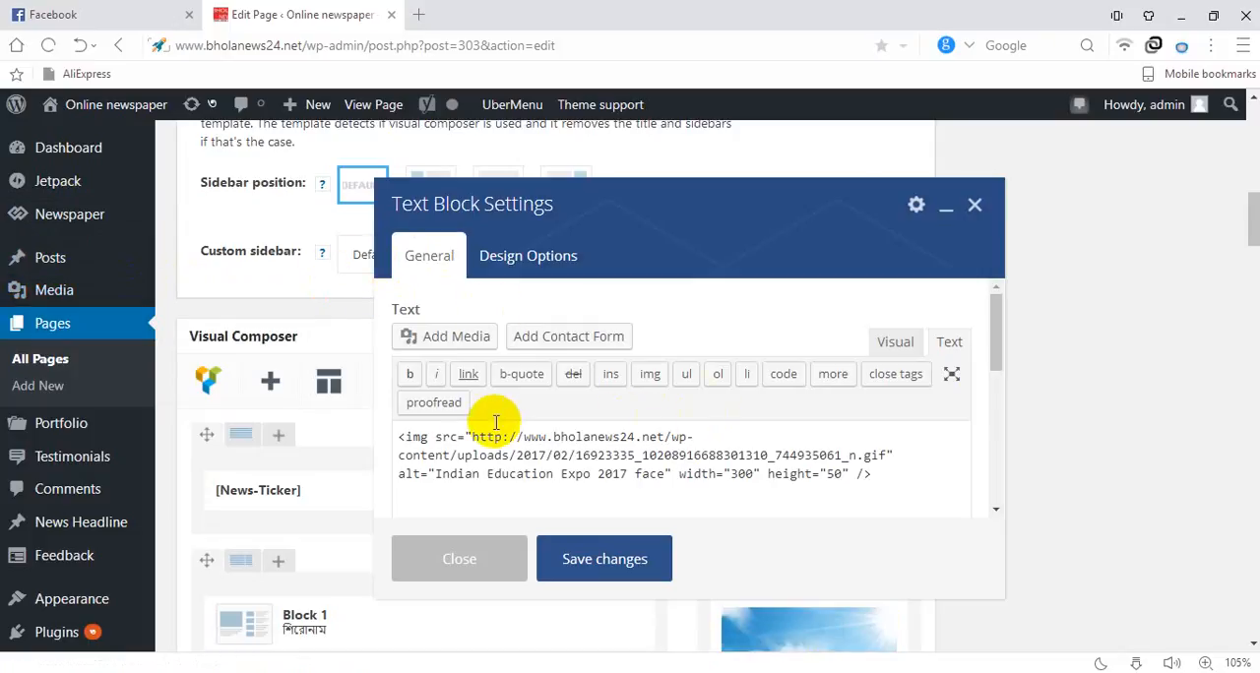
left_click_drag(472, 437, 876, 459)
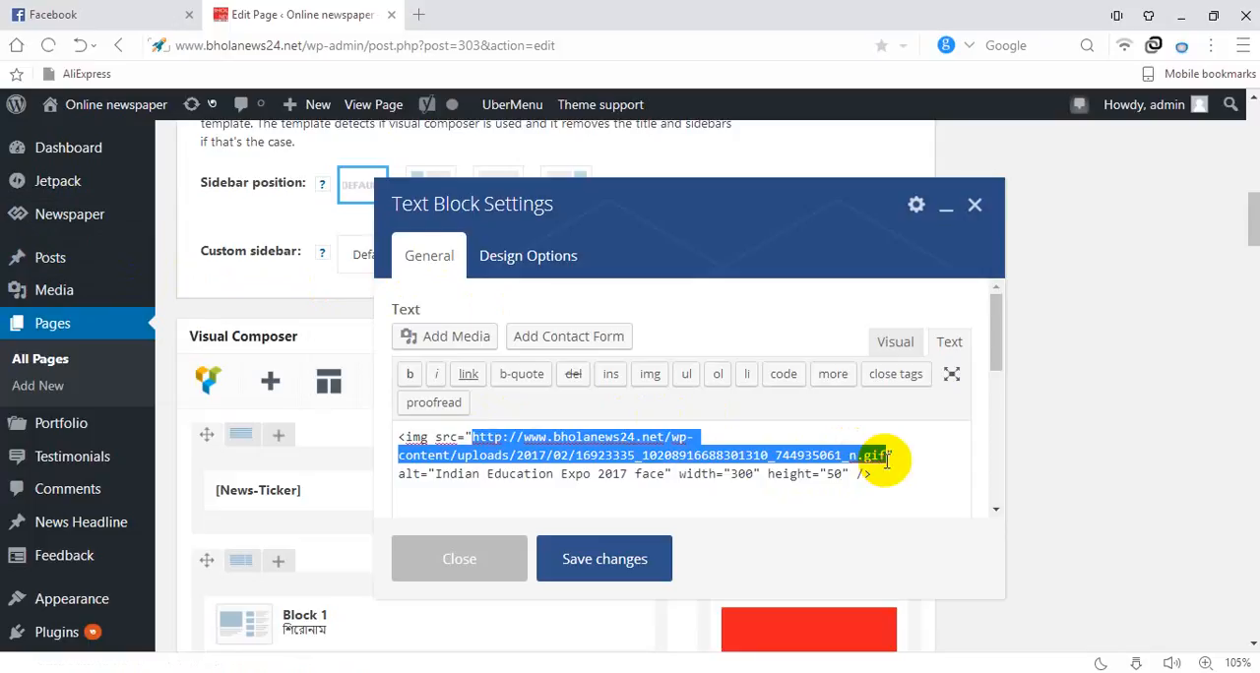
left_click(805, 500)
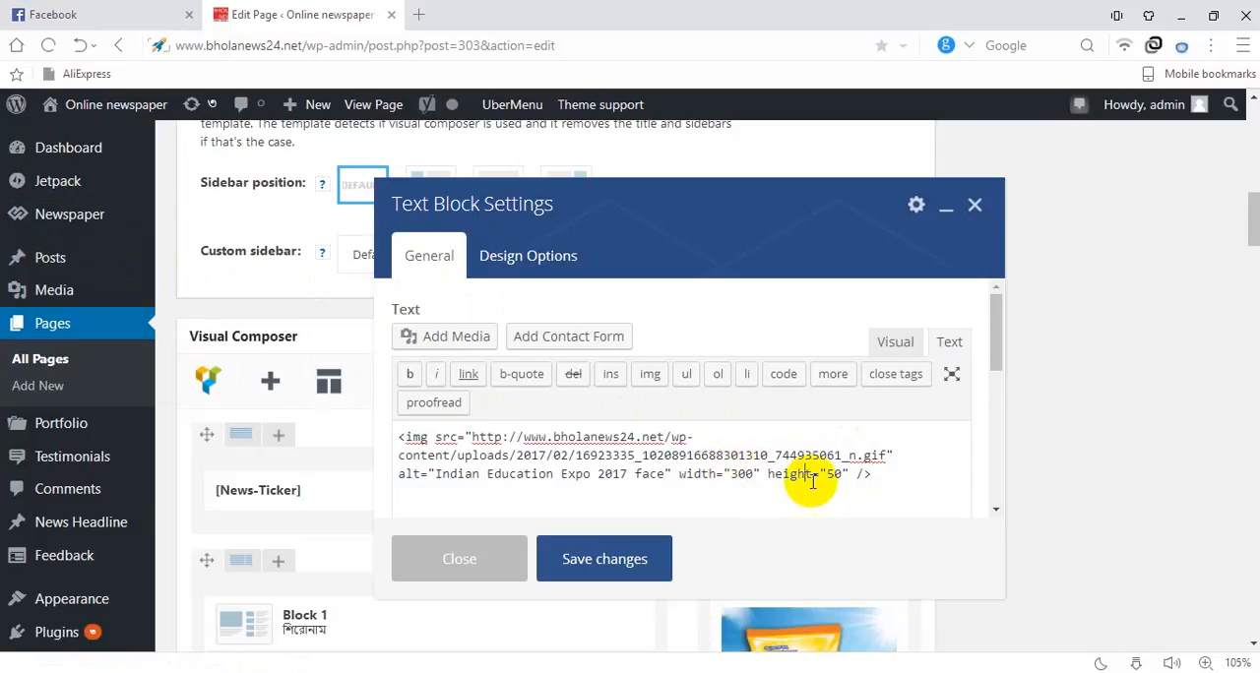
left_click(655, 548)
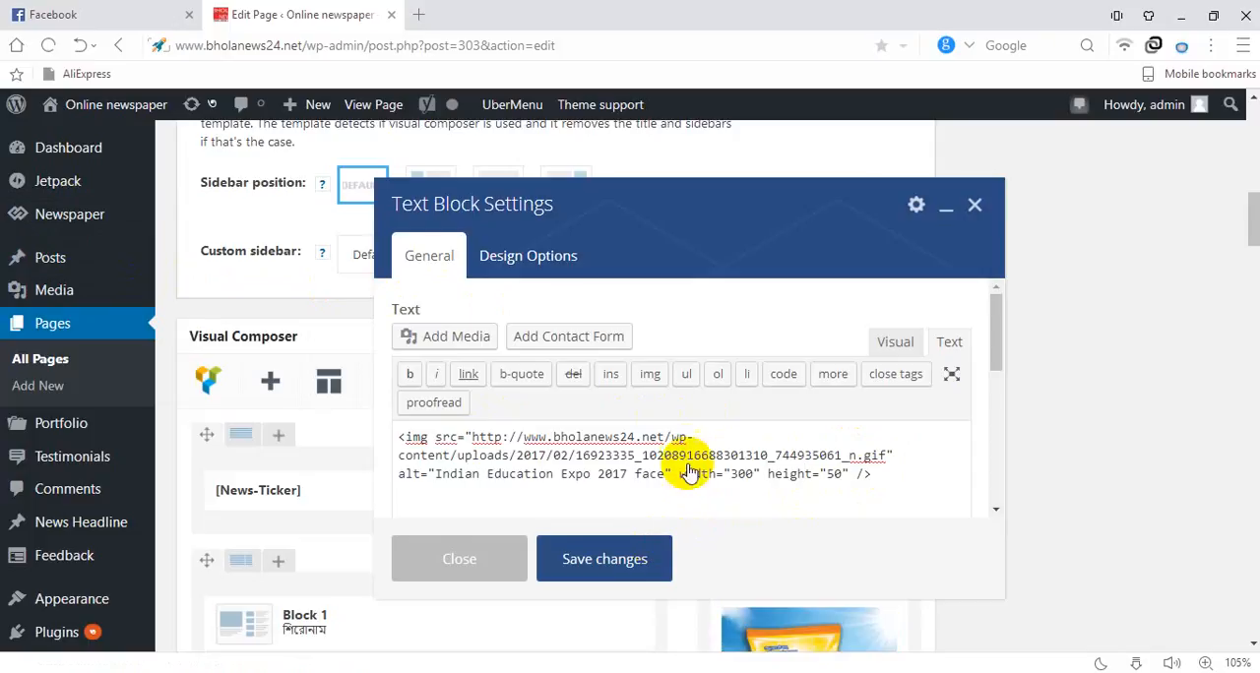
Open the settings of the first Video Player in the two-player row, highlight its video link and close the settings
scroll(1007, 340, "down", 10)
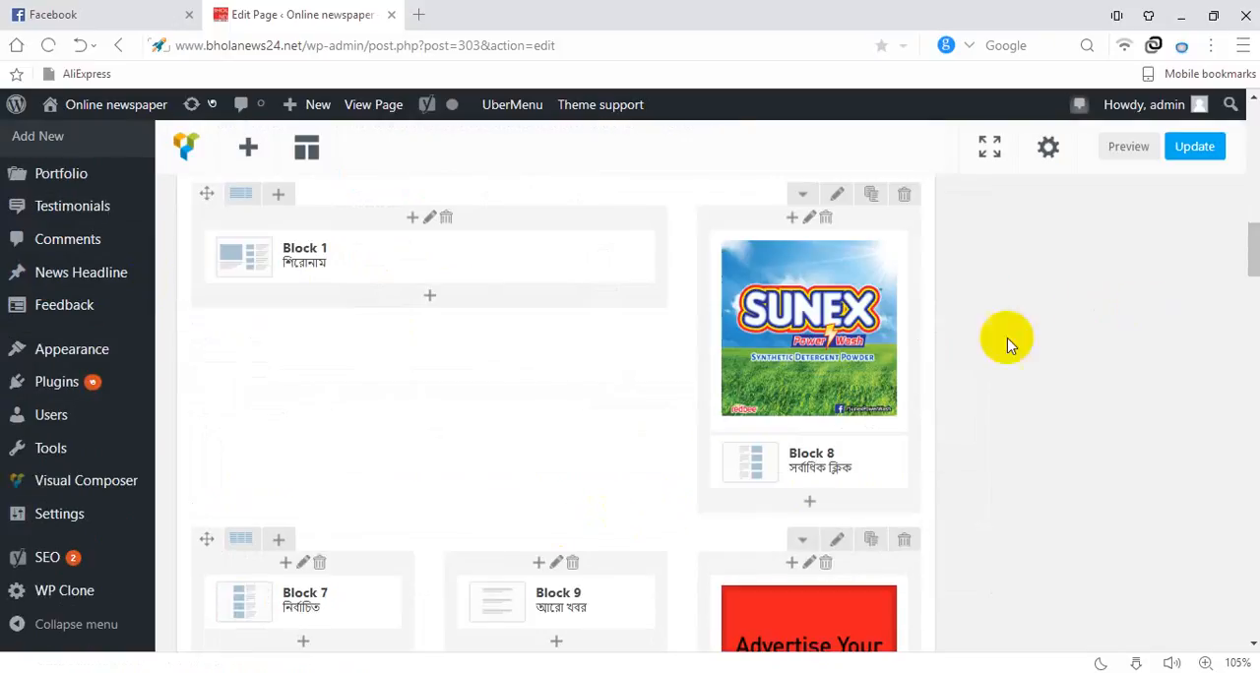
scroll(787, 372, "down", 5)
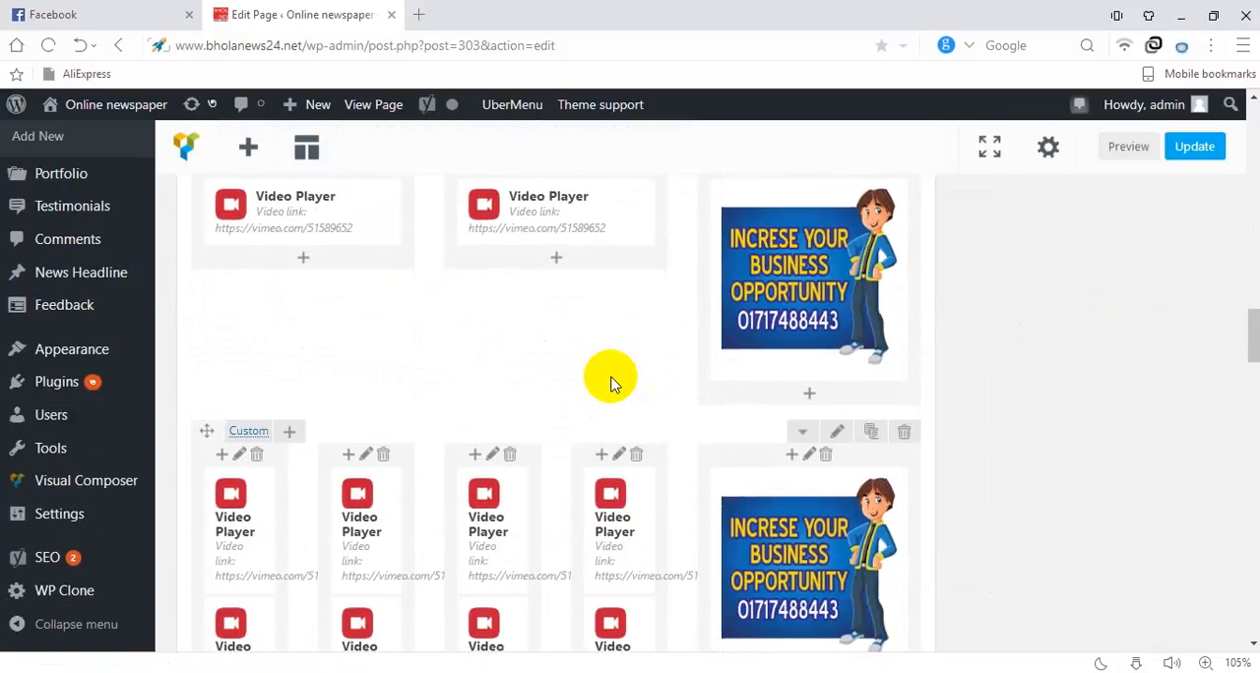
scroll(599, 380, "up", 2)
scroll(599, 380, "up", 1)
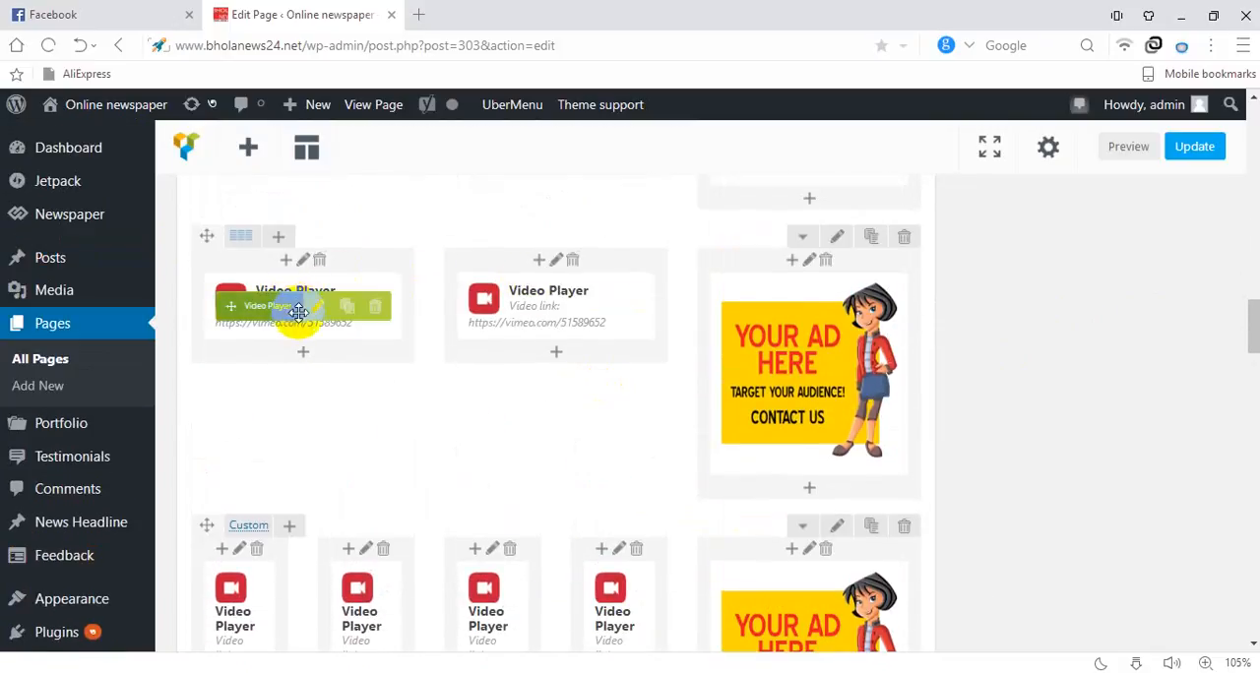
left_click(318, 308)
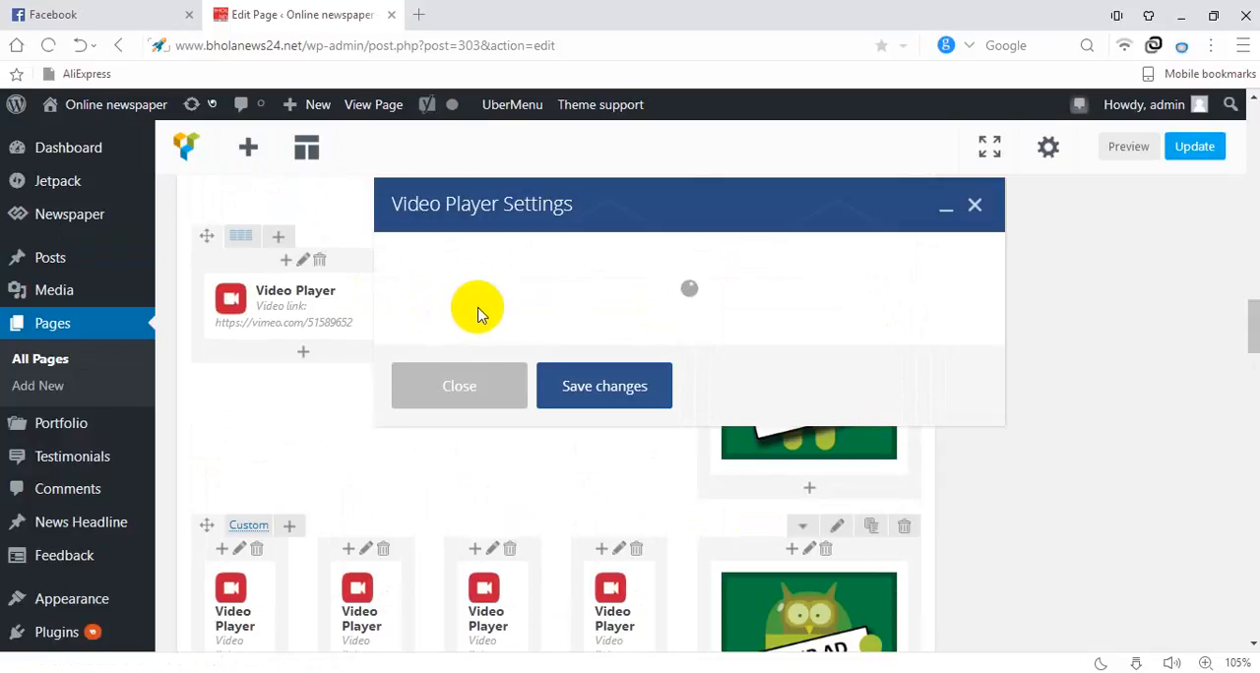
scroll(466, 411, "down", 1)
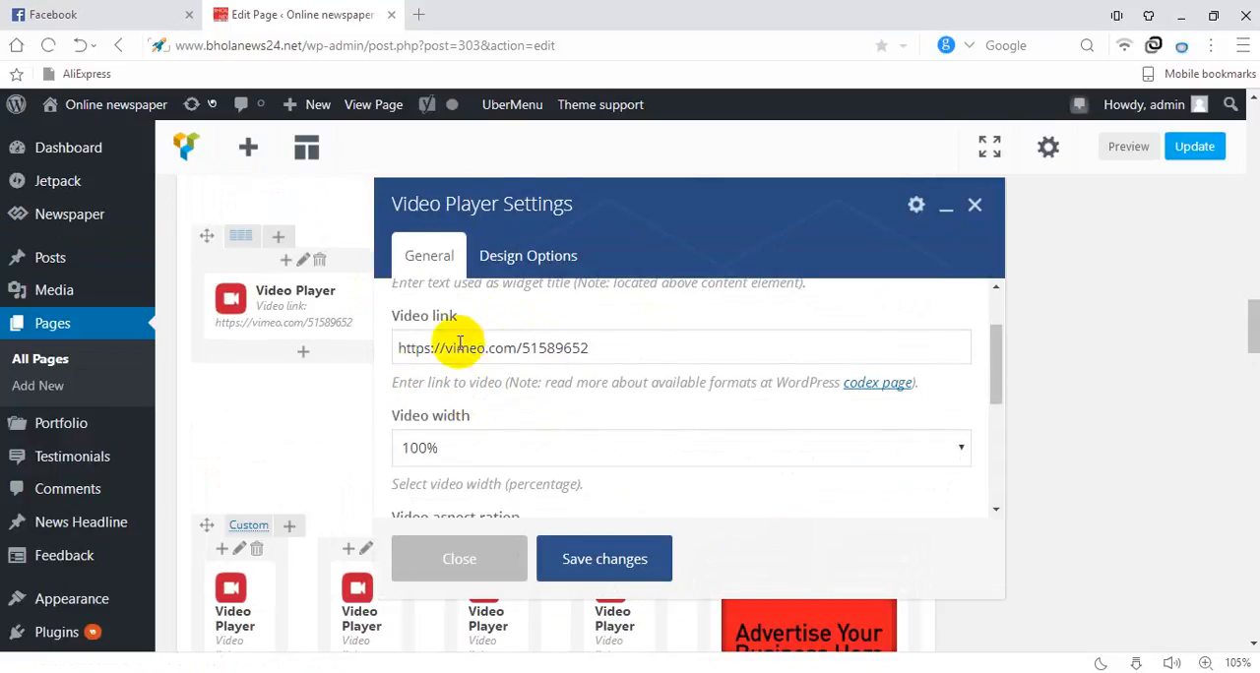
left_click_drag(369, 347, 587, 349)
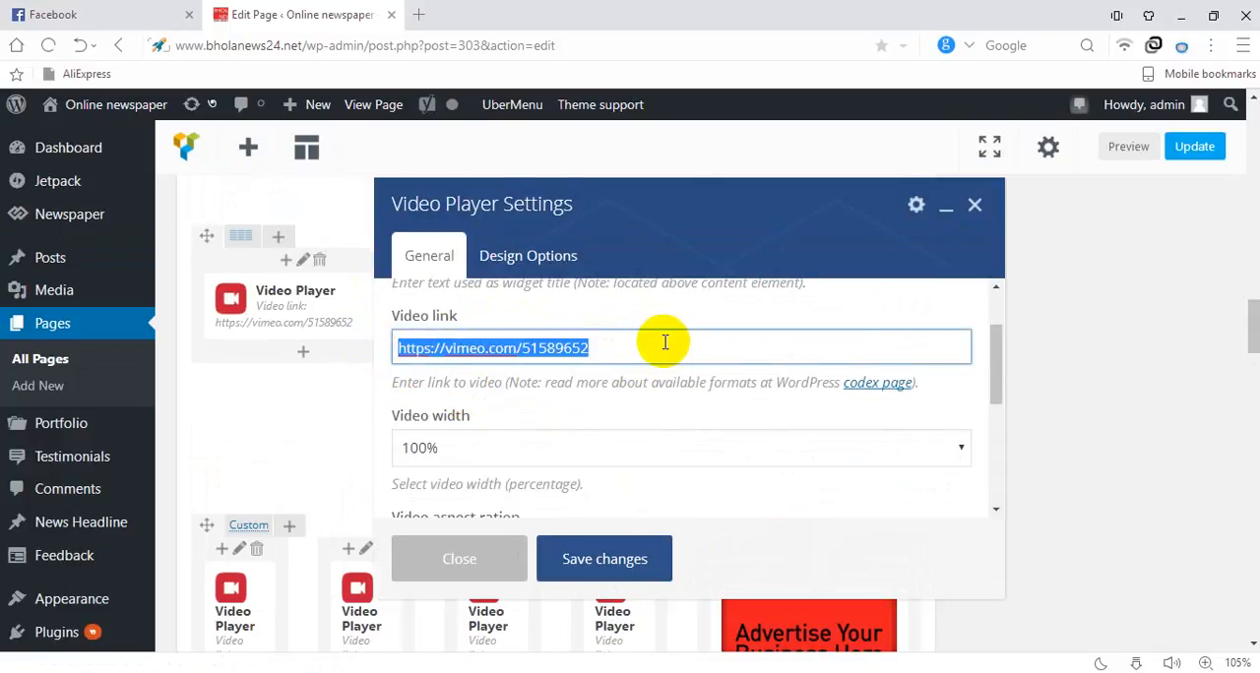
left_click(974, 205)
Open the settings of the Block 7 element titled বোরহানউদ্দিন and show its category filter
scroll(970, 233, "down", 10)
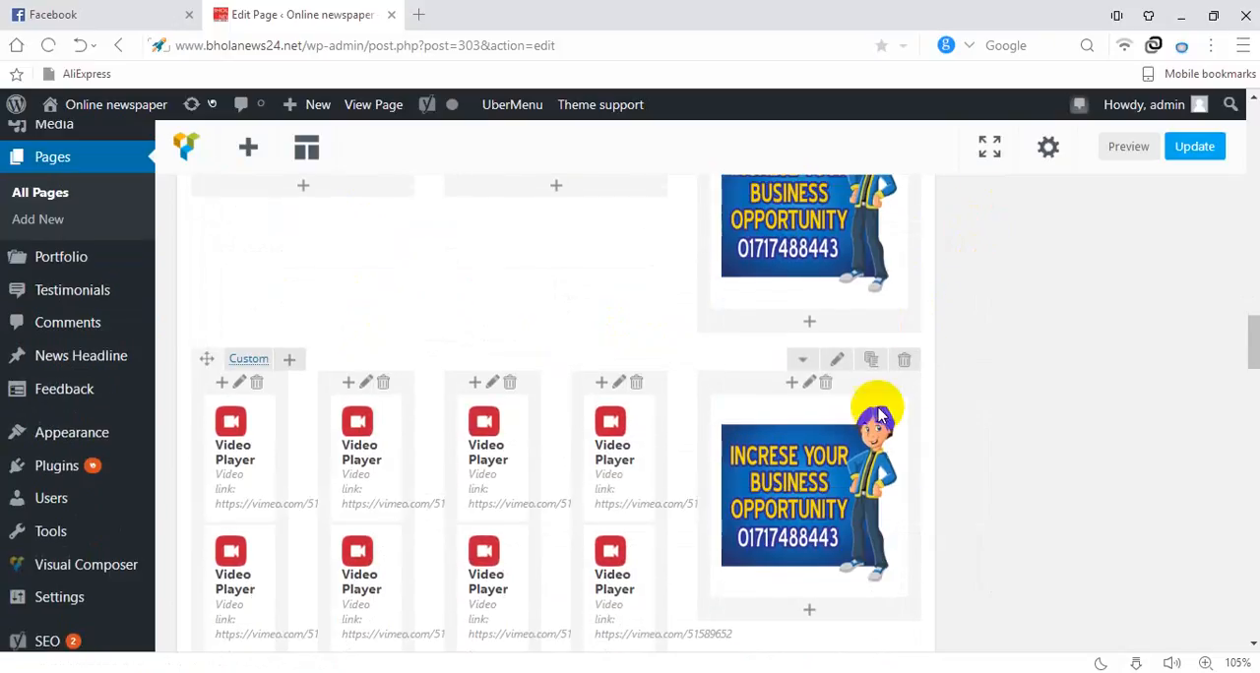
scroll(849, 445, "down", 5)
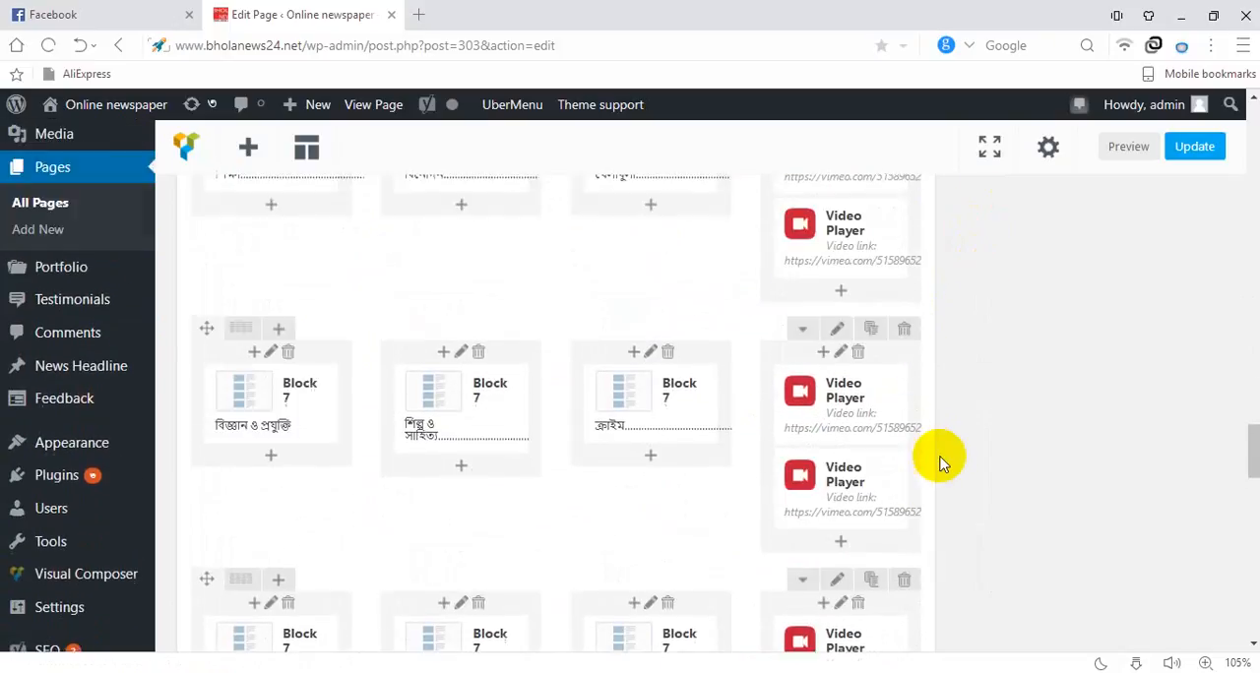
scroll(752, 448, "down", 5)
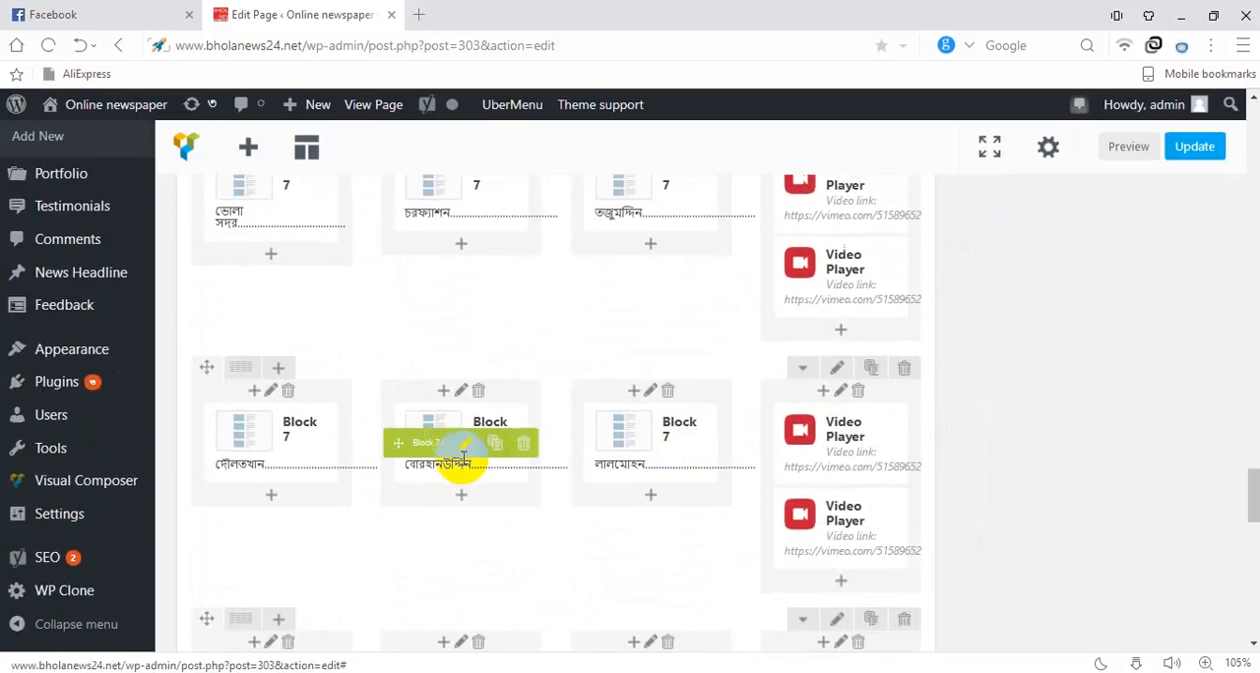
left_click(467, 448)
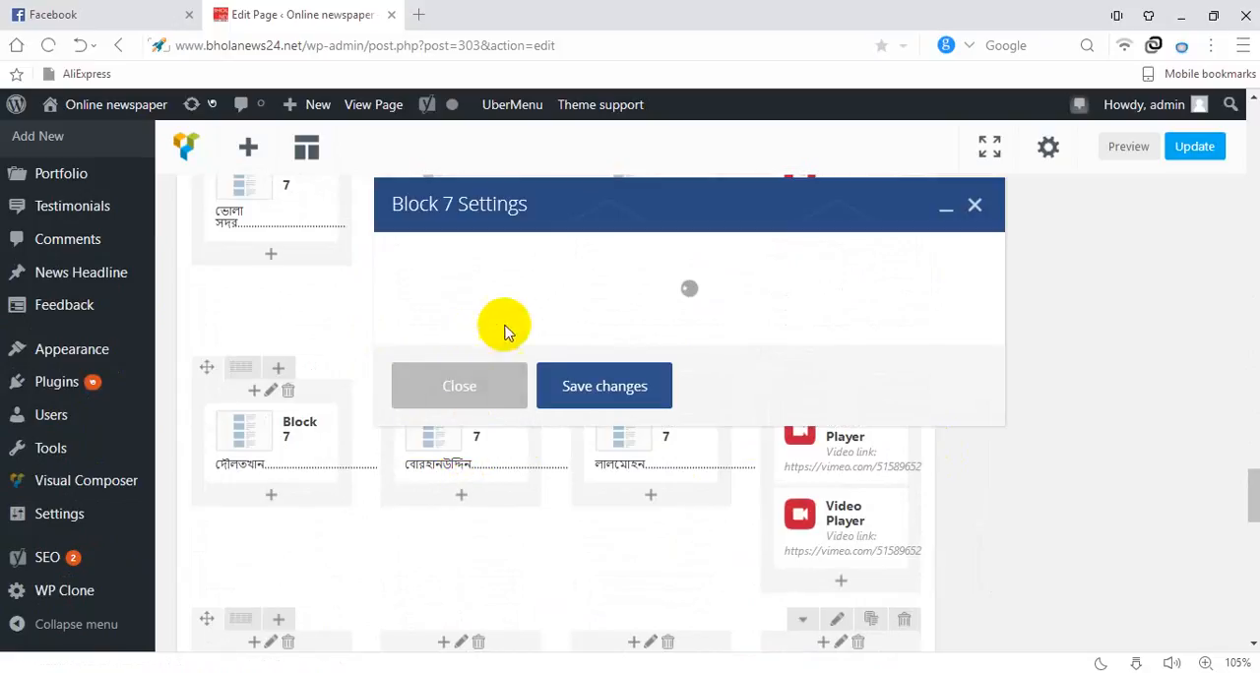
scroll(591, 422, "down", 5)
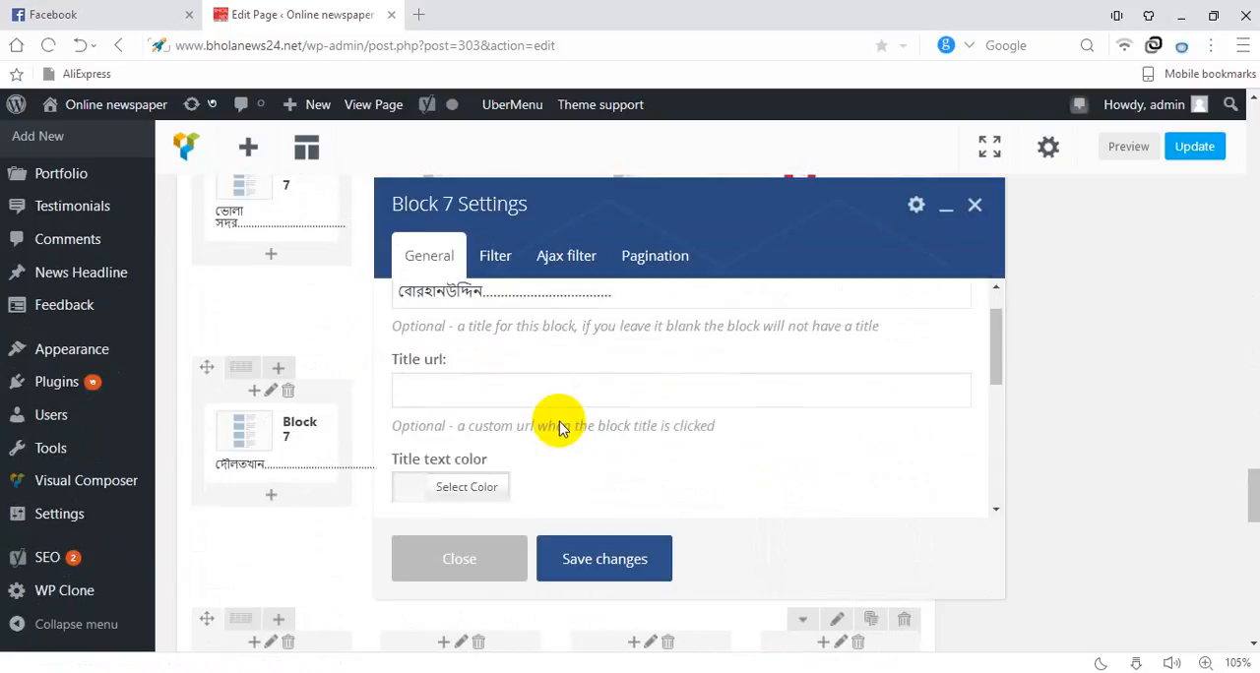
left_click(495, 274)
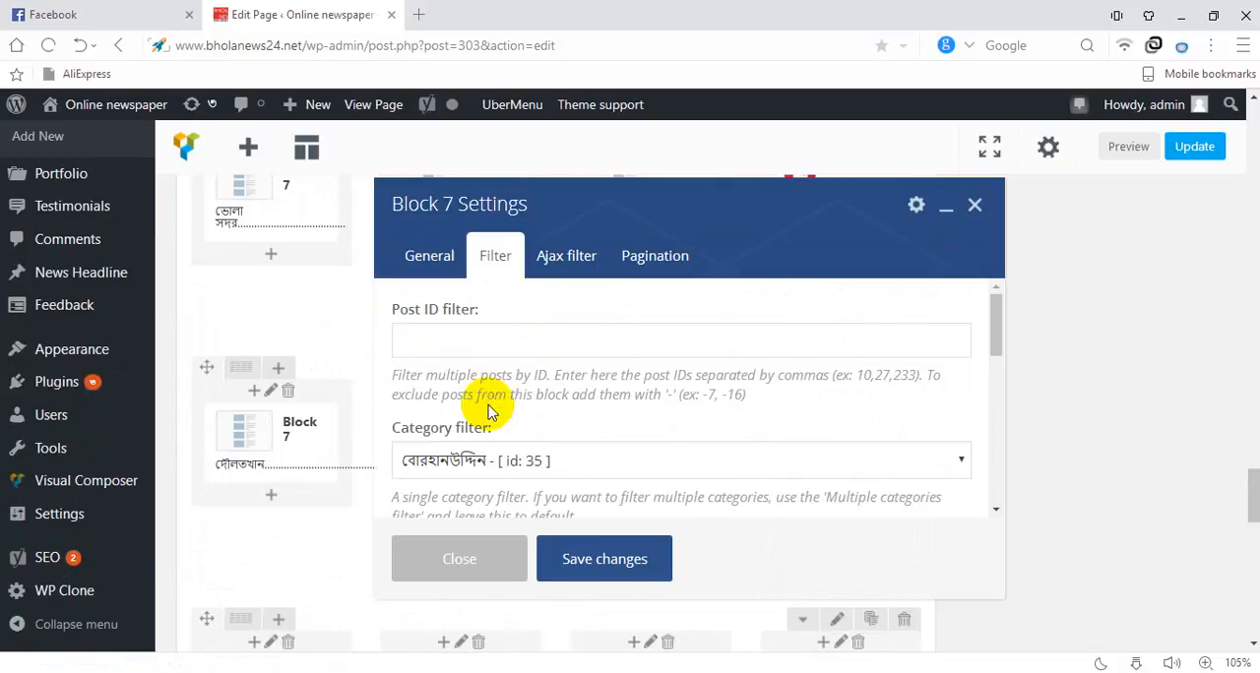
Examine the title background color and post limit in the Block 7 general settings, and close the settings without saving
left_click(427, 254)
scroll(477, 478, "down", 2)
scroll(478, 478, "down", 2)
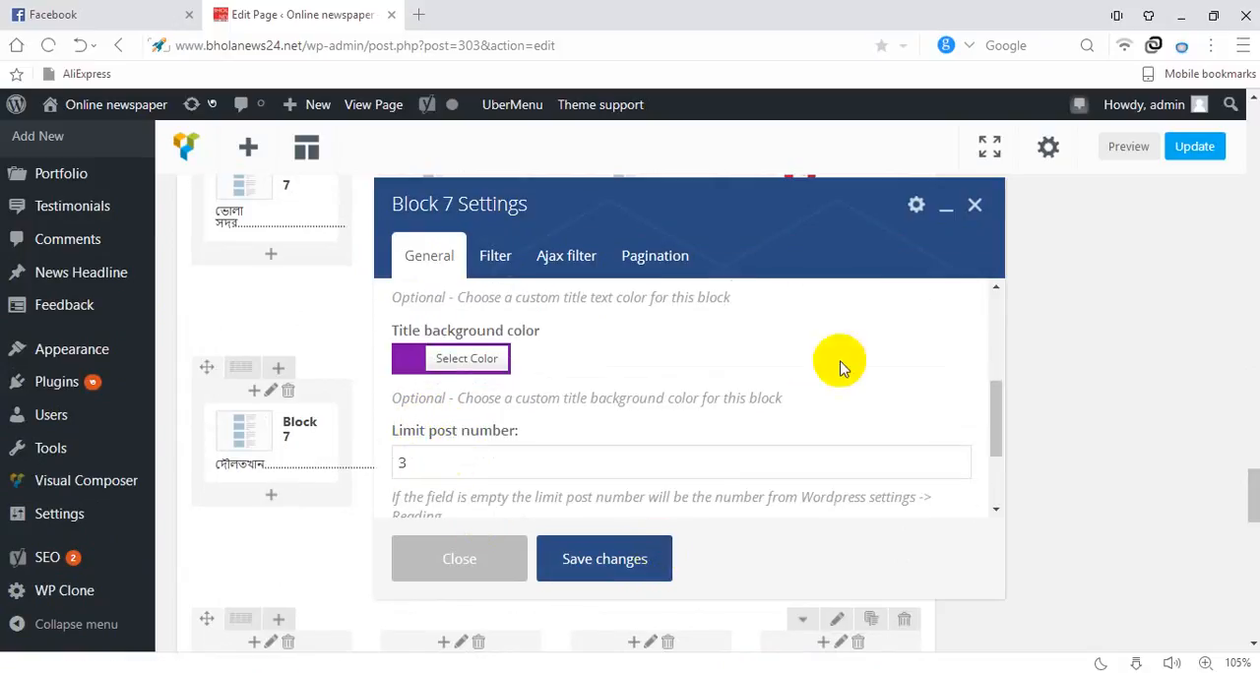
left_click(975, 208)
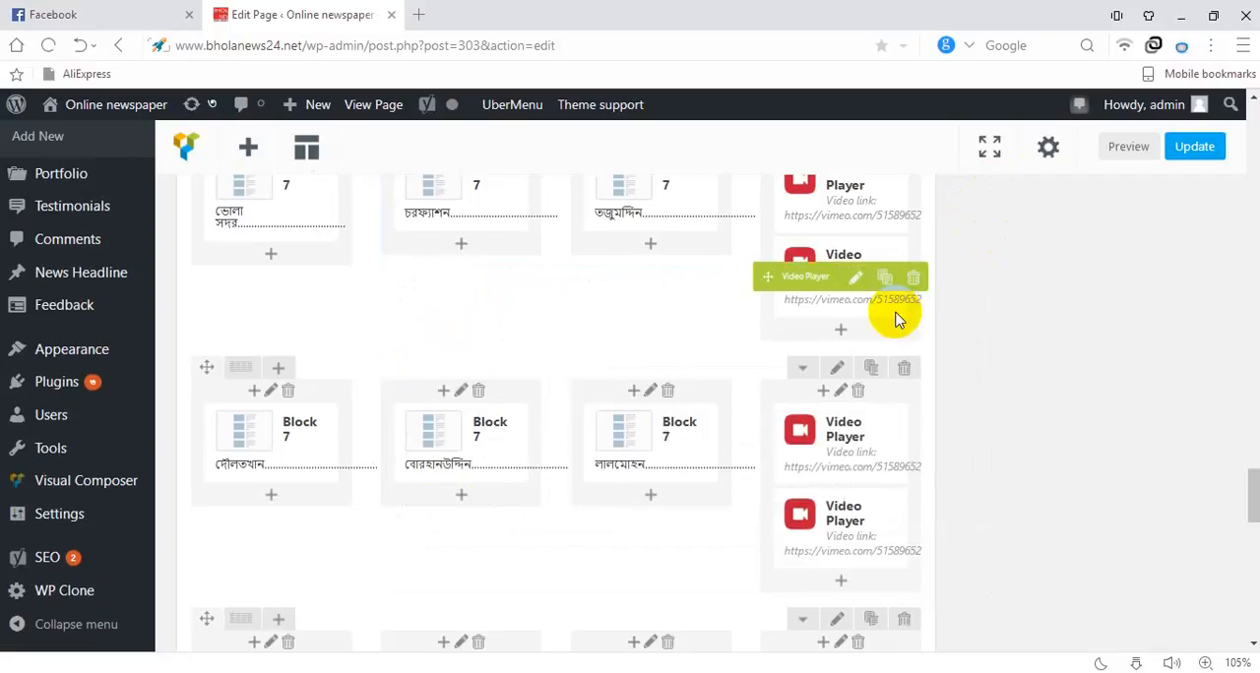
Start a new post and title it "welcome to my first bhola online newspaper"
scroll(661, 282, "up", 3)
scroll(660, 281, "up", 15)
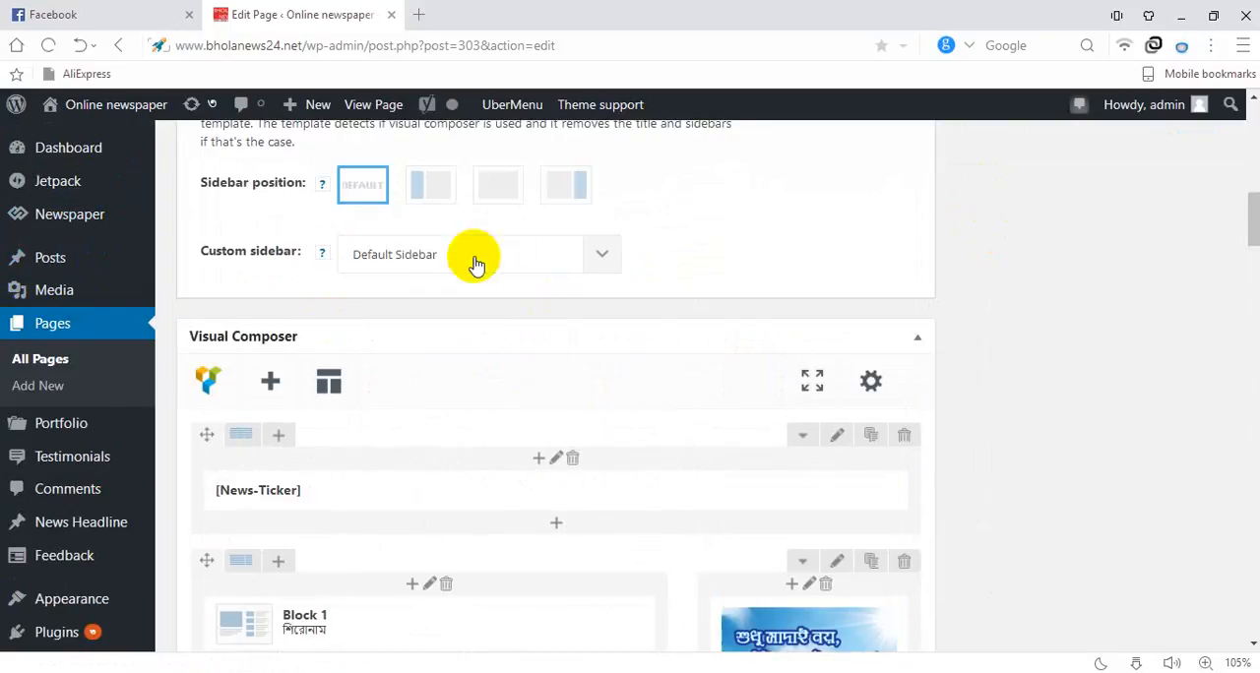
scroll(69, 305, "up", 4)
mouse_move(44, 258)
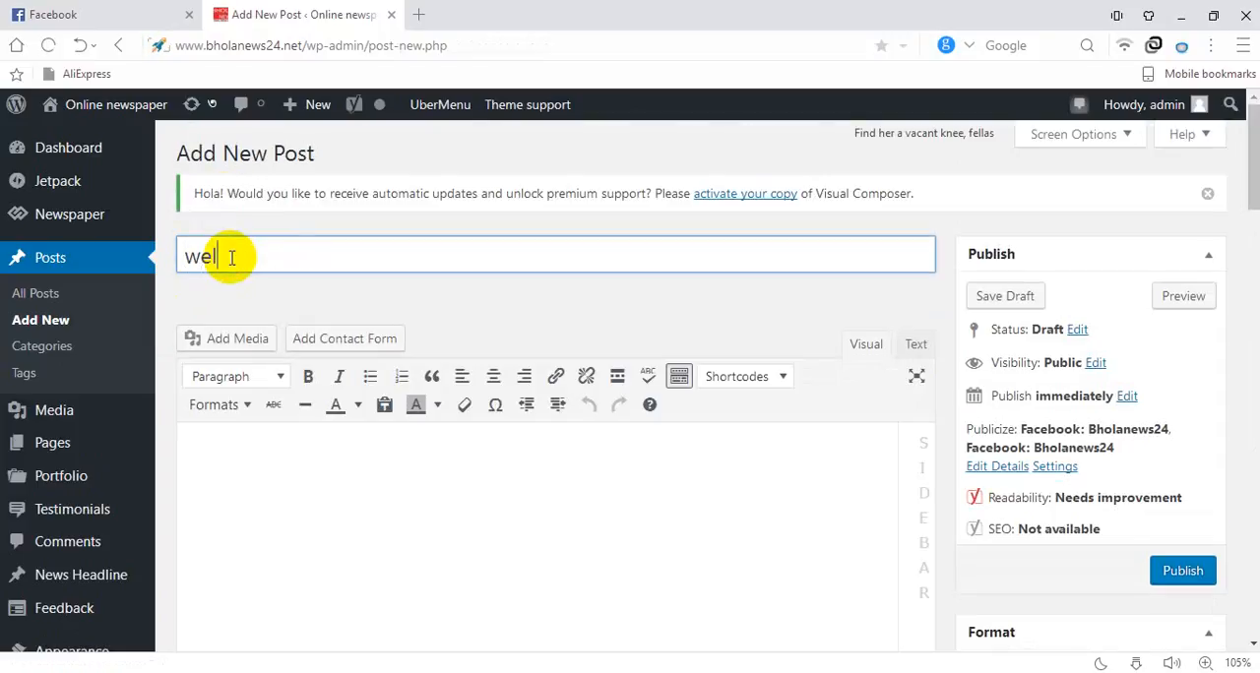
type("to")
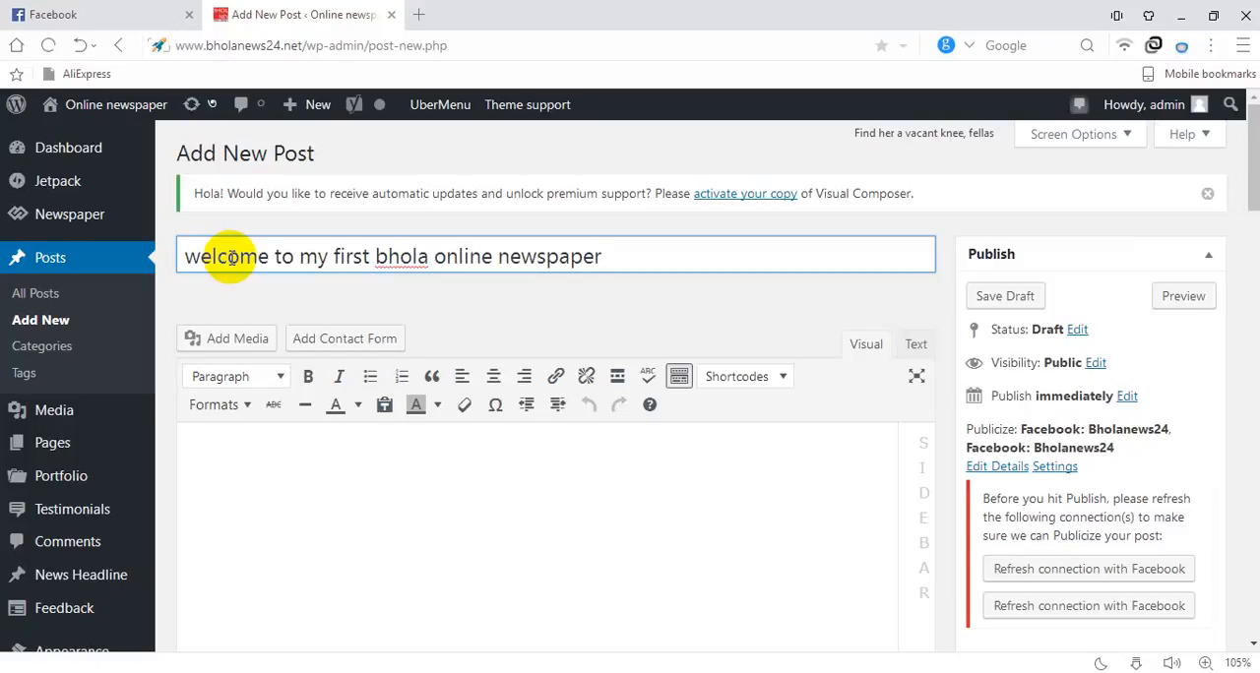
key("Tab")
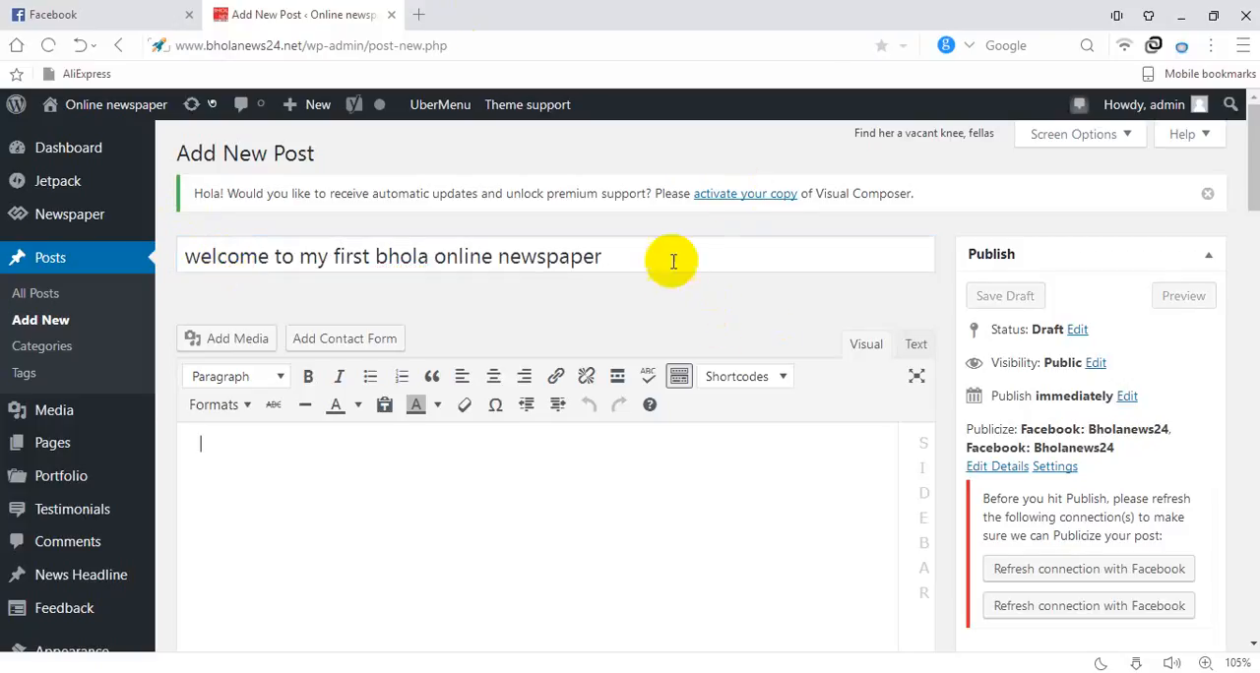
Copy the post title into the post's body as its text
left_click_drag(669, 258, 44, 265)
key("ctrl+c")
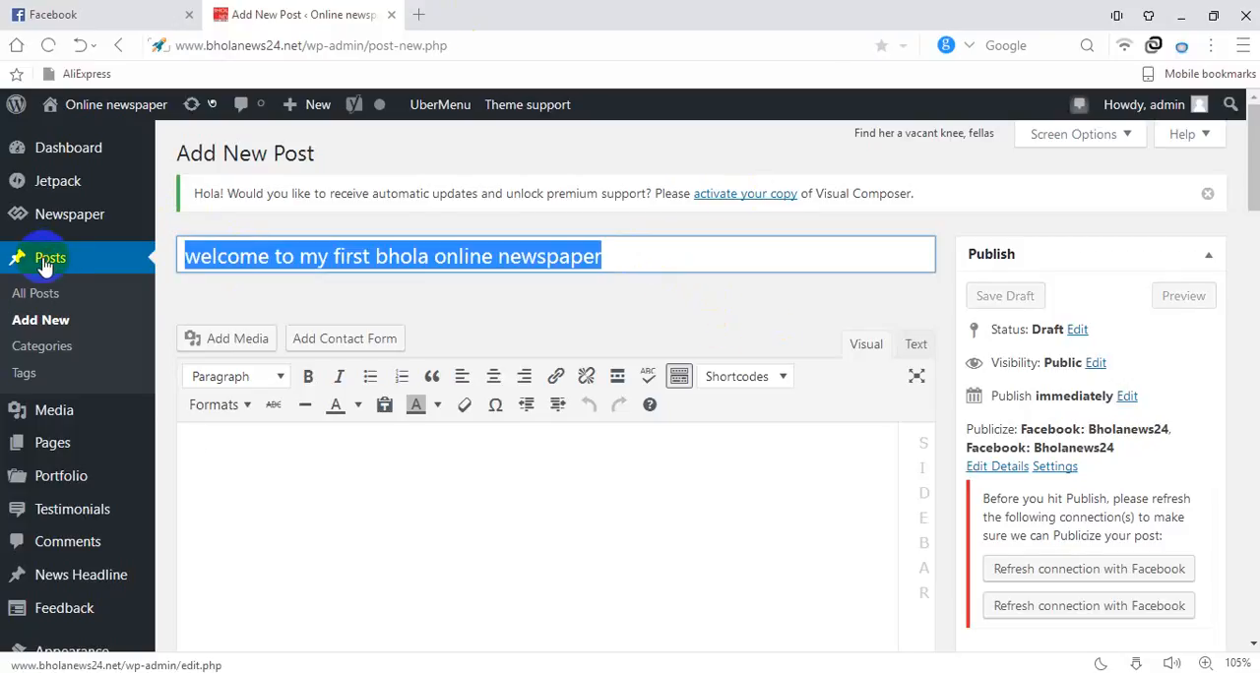
left_click(228, 442)
key("ctrl+v")
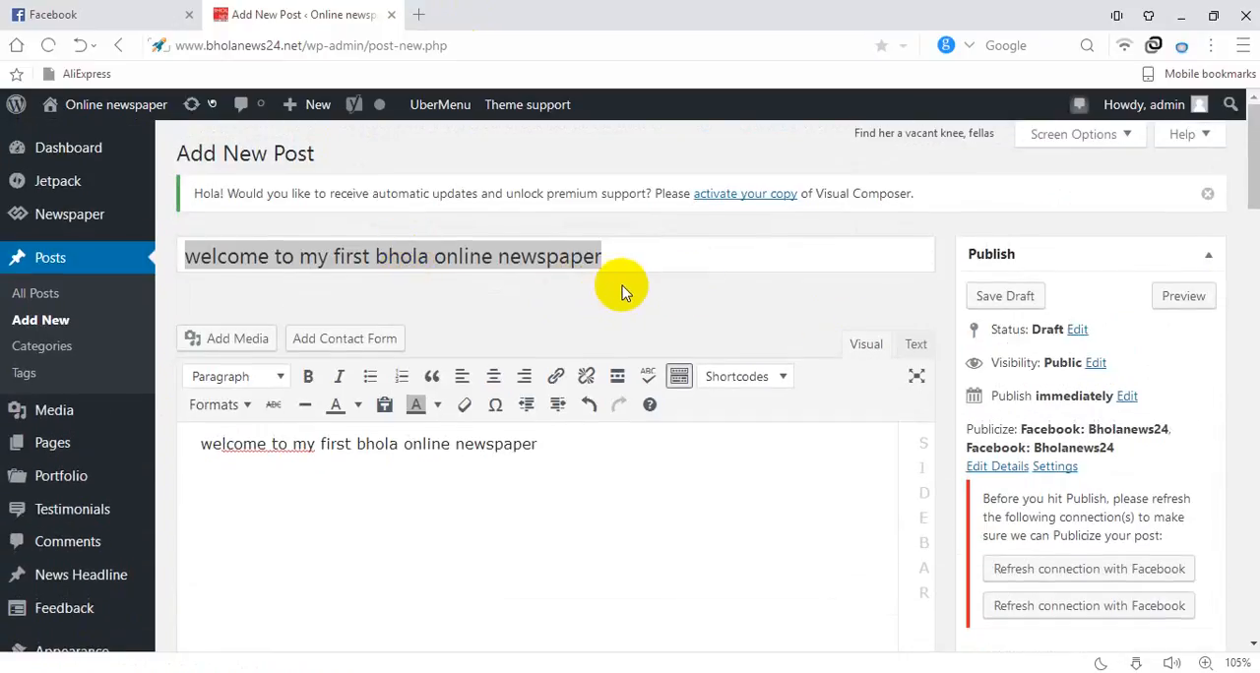
Insert the image 1111.png from the media library into the post body after the text
left_click(236, 339)
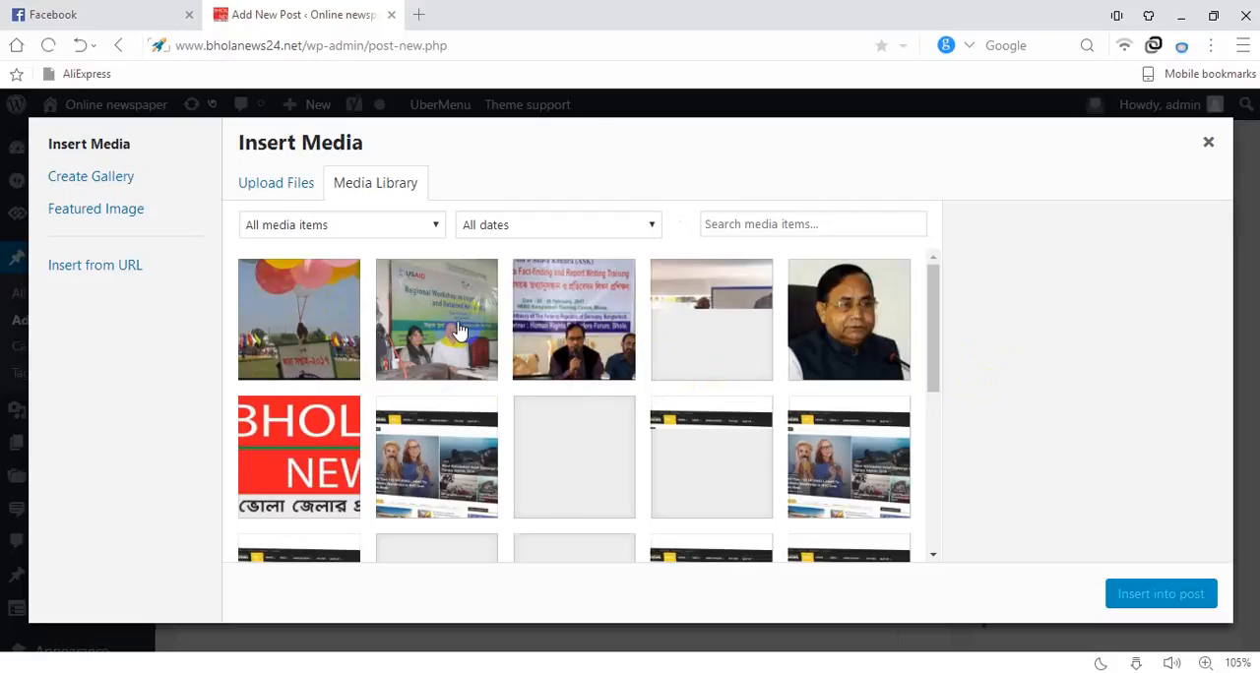
left_click(473, 335)
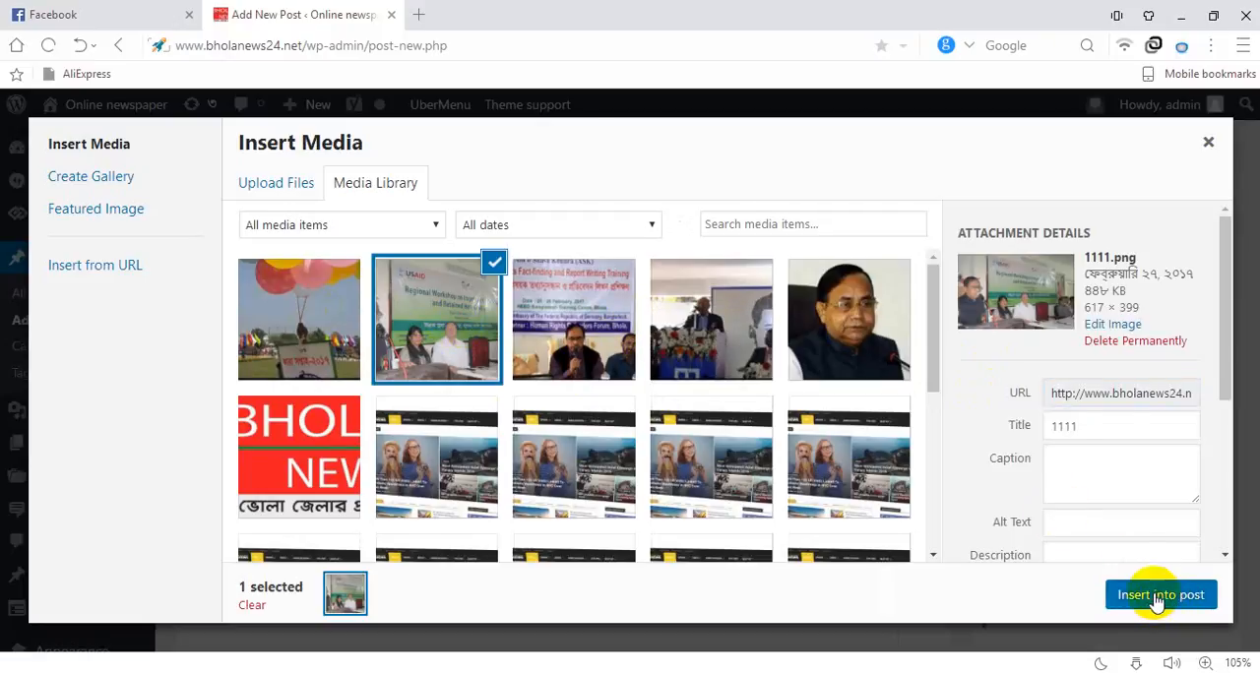
left_click(1156, 594)
scroll(549, 443, "down", 1)
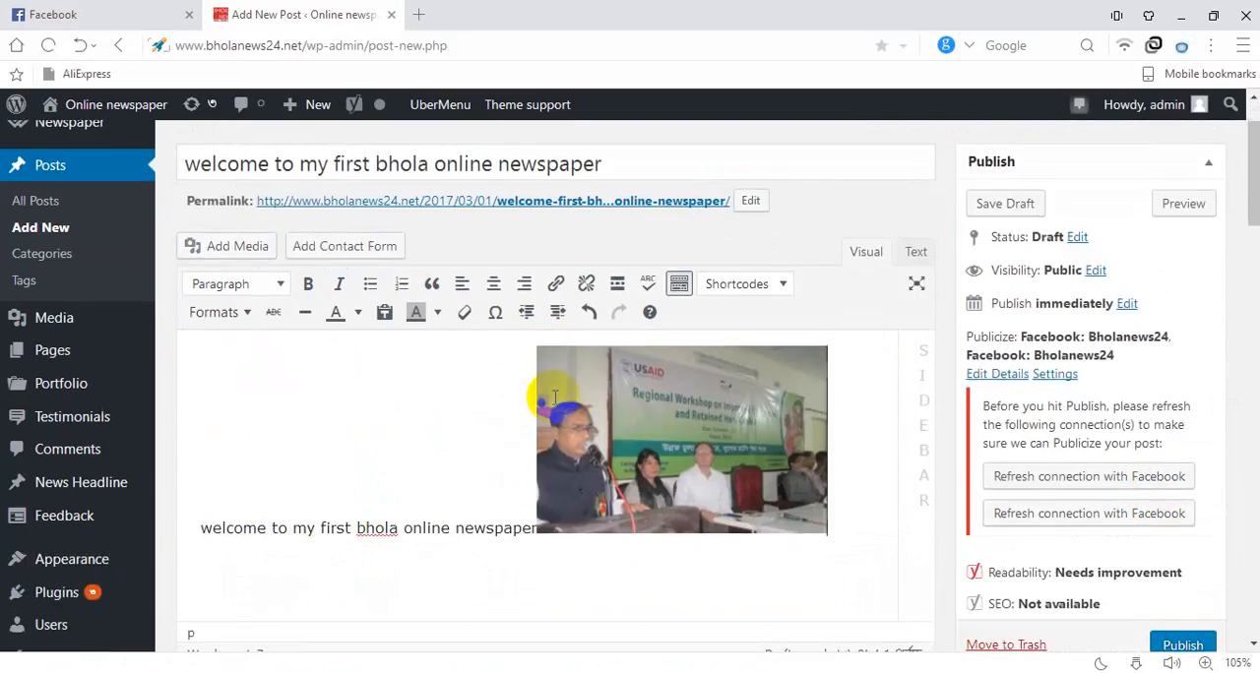
Try the left and right alignments on the image in the post body
left_click(579, 433)
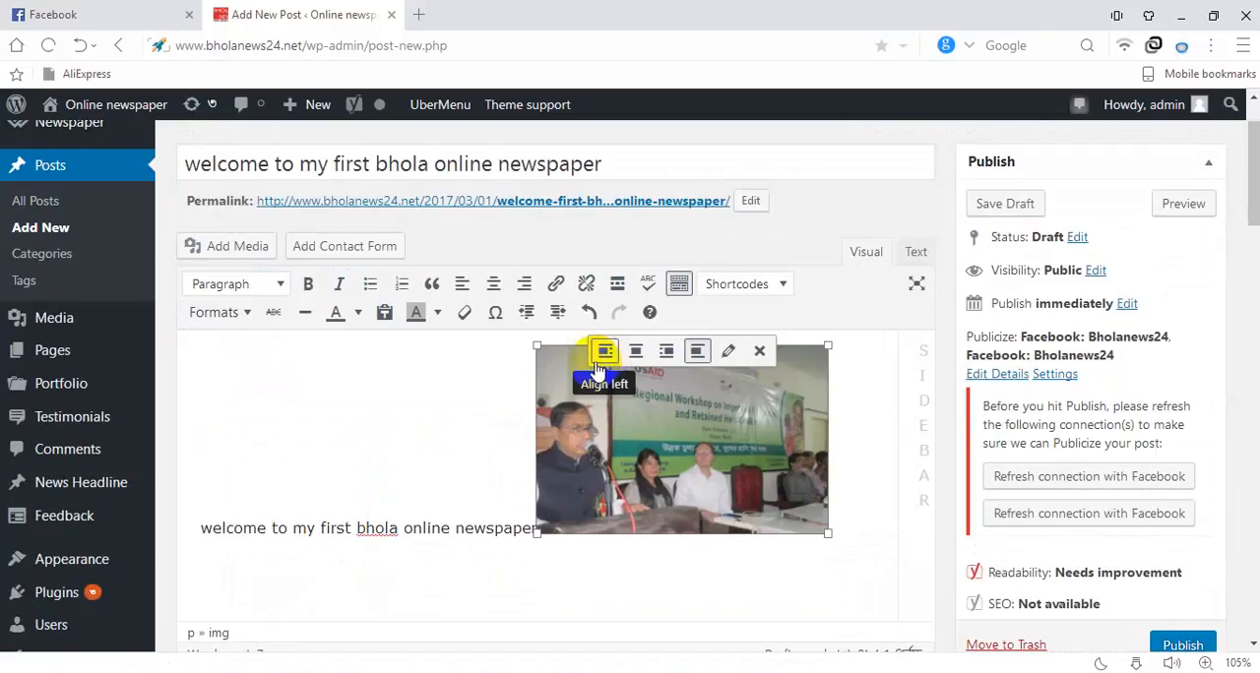
left_click(605, 352)
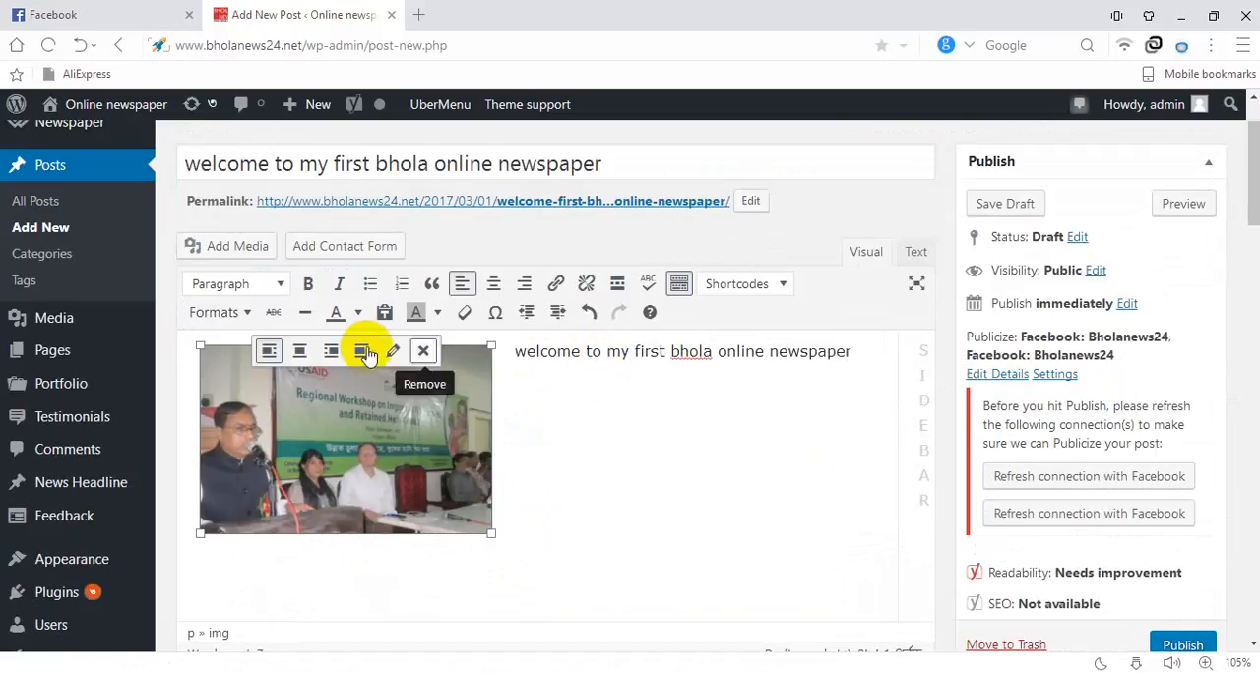
left_click(333, 352)
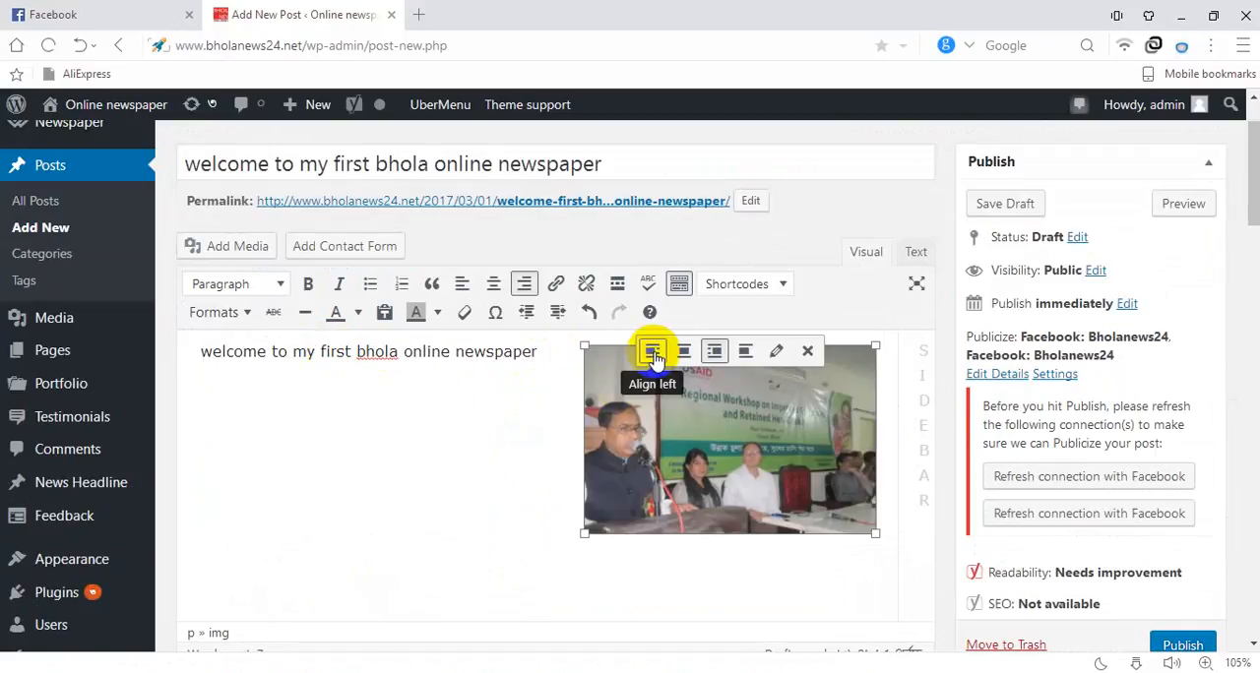
left_click_drag(325, 425, 591, 14)
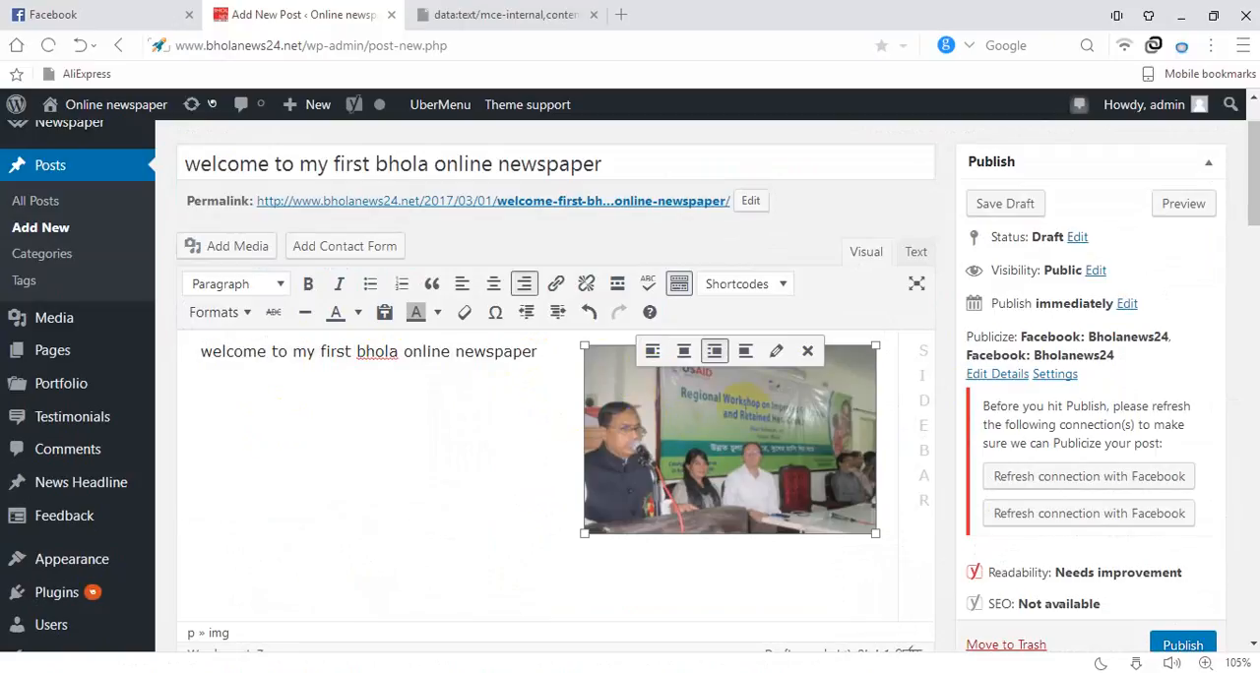
left_click(525, 17)
left_click(594, 15)
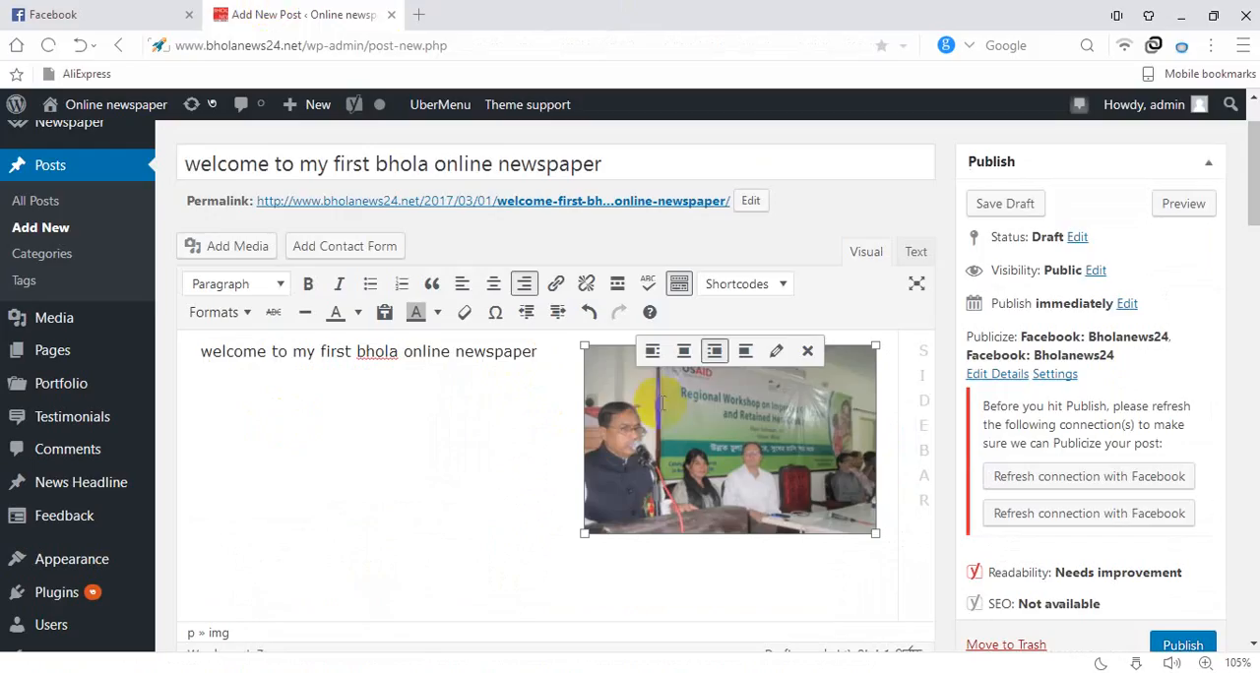
Align the image to the left of the post's text and deselect it
scroll(385, 405, "down", 2)
scroll(678, 416, "up", 4)
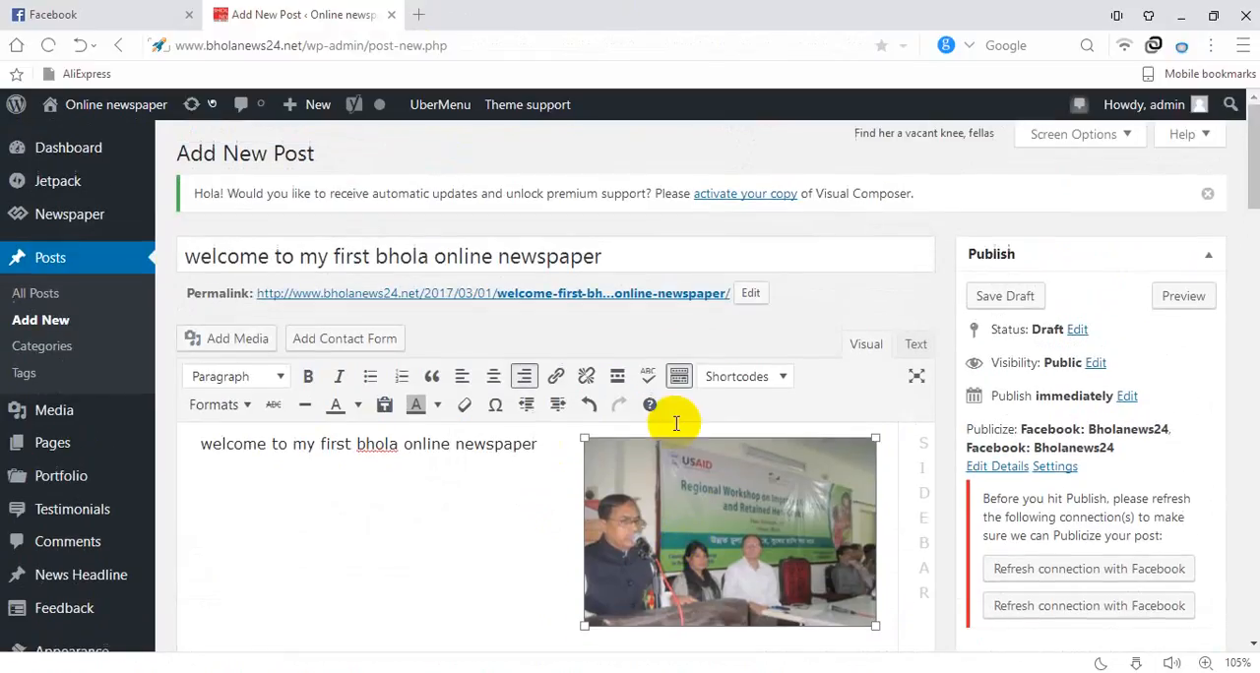
left_click(651, 445)
scroll(601, 439, "down", 2)
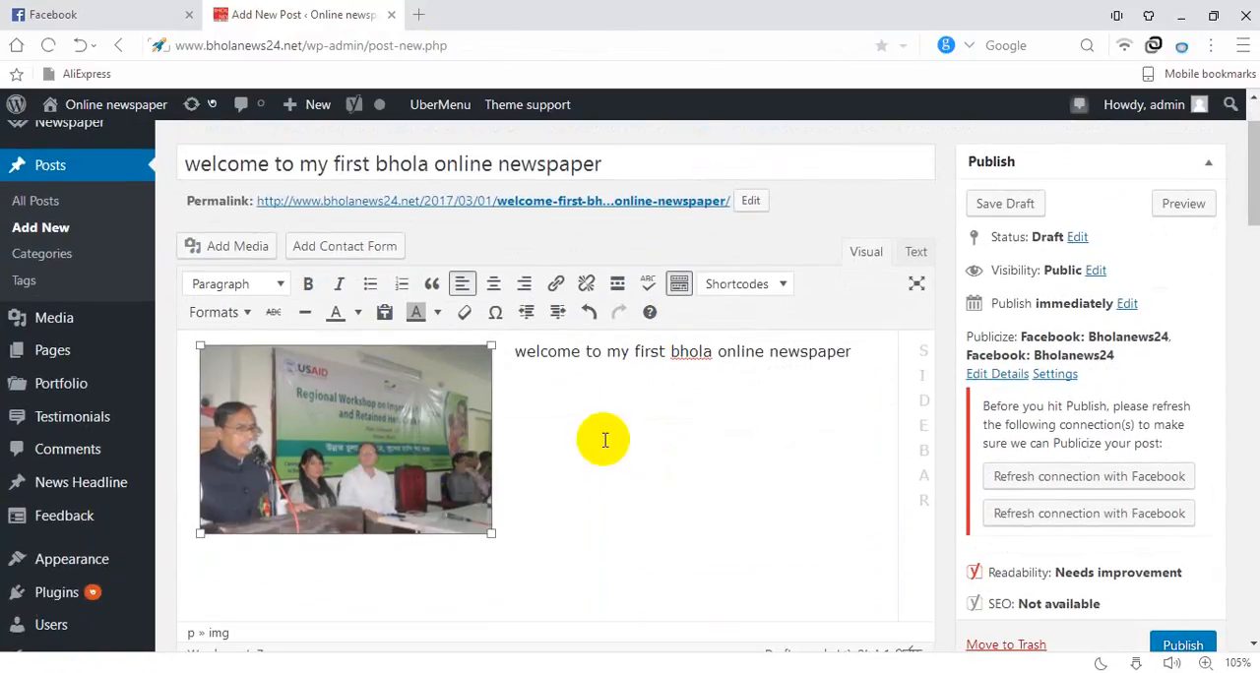
left_click(621, 439)
Assign the post to the categories আর্ন্তজাতিক and ক্রাইম
scroll(774, 430, "down", 2)
scroll(770, 428, "up", 2)
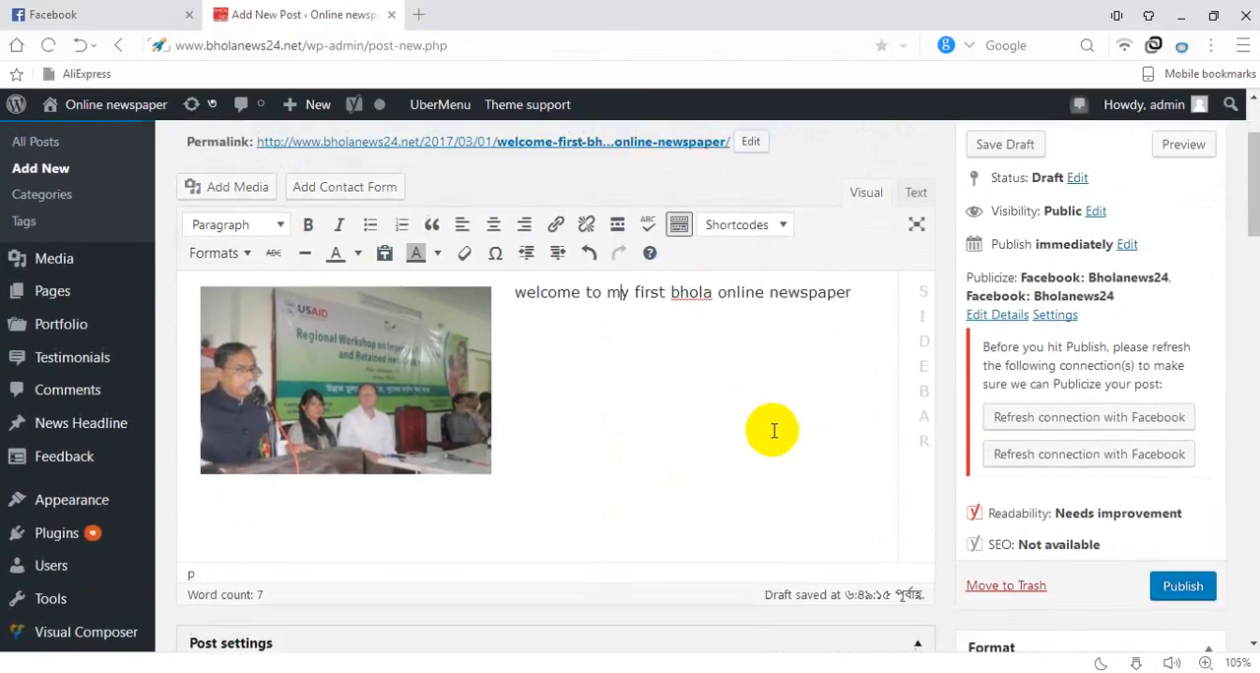
scroll(807, 398, "down", 4)
scroll(813, 407, "up", 3)
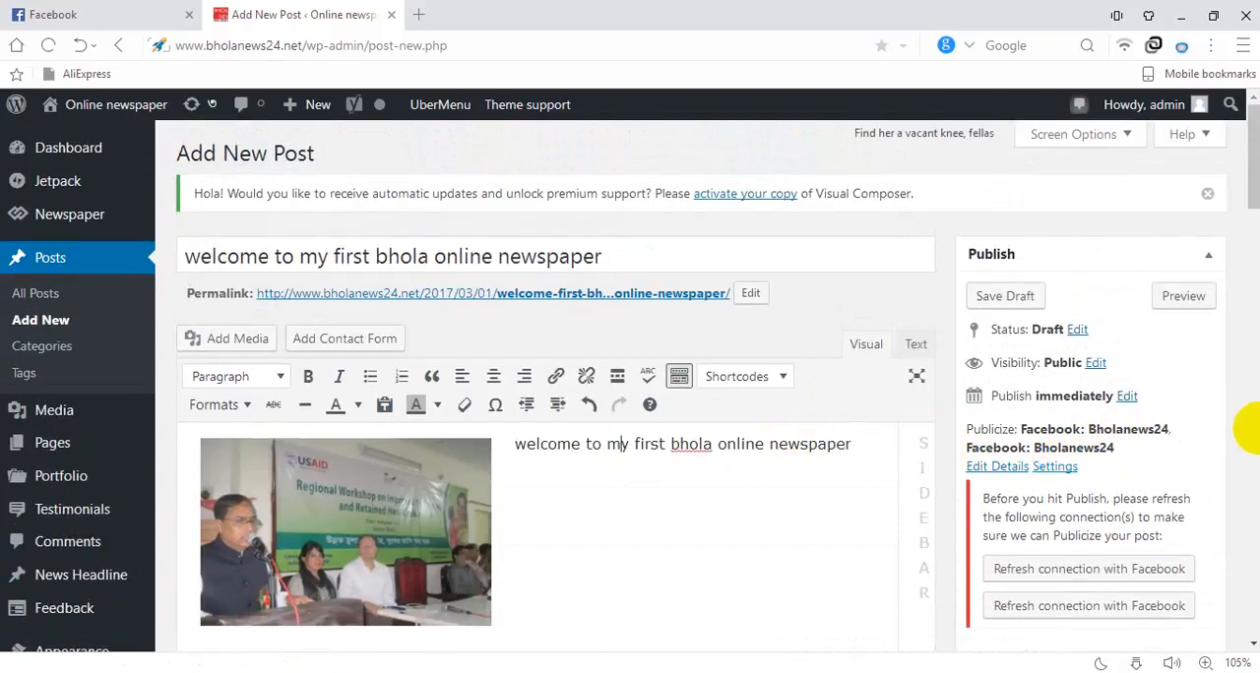
scroll(843, 343, "down", 6)
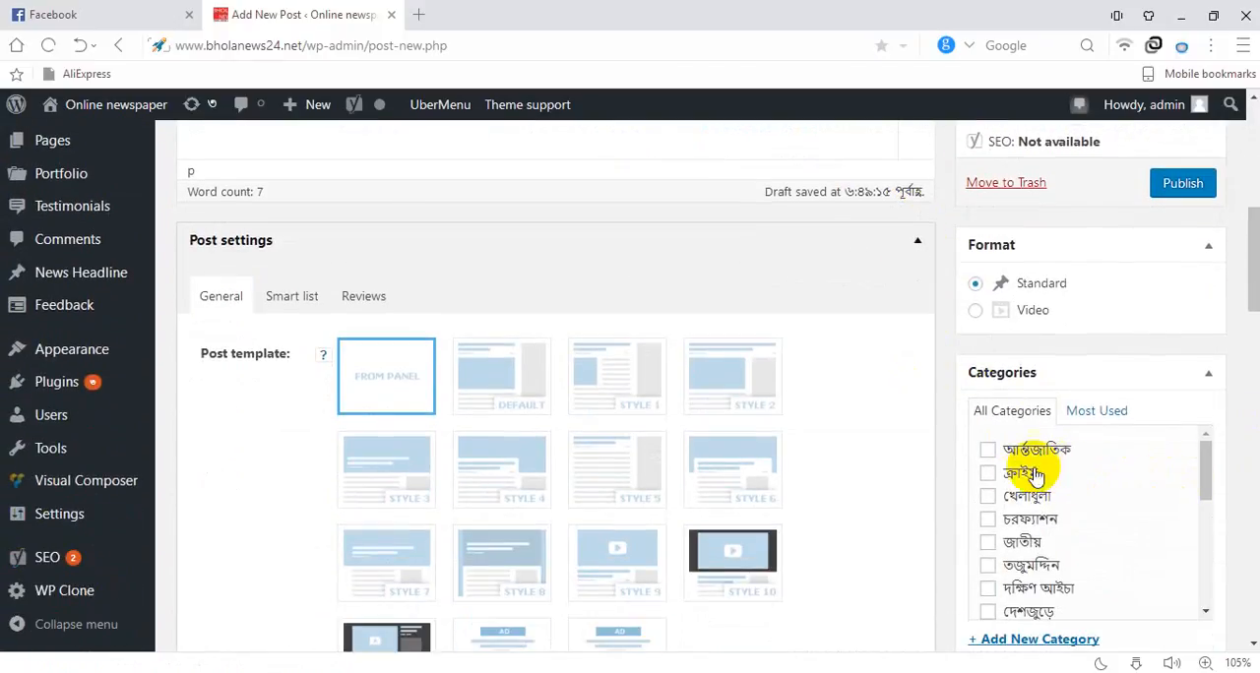
left_click(985, 450)
left_click(992, 476)
scroll(1139, 492, "down", 5)
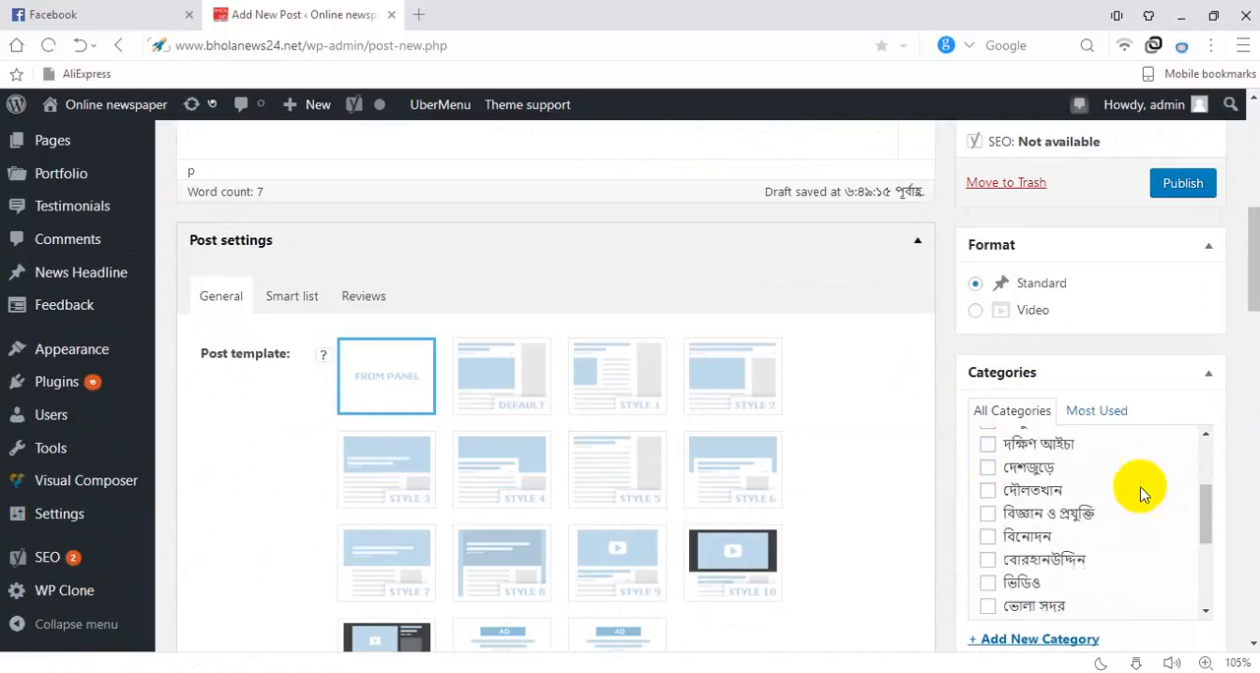
Examine the remaining categories, post settings and SEO analysis, and show the Yoast SEO social fields for Facebook
scroll(1051, 559, "down", 2)
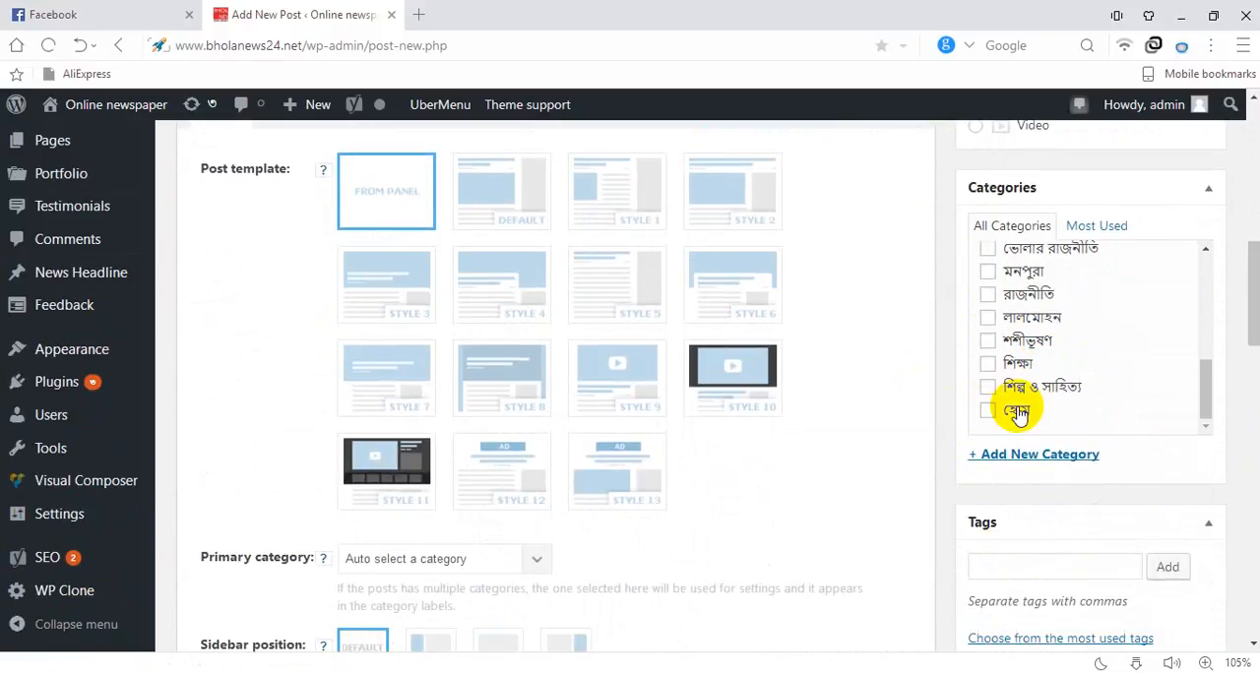
scroll(936, 357, "down", 4)
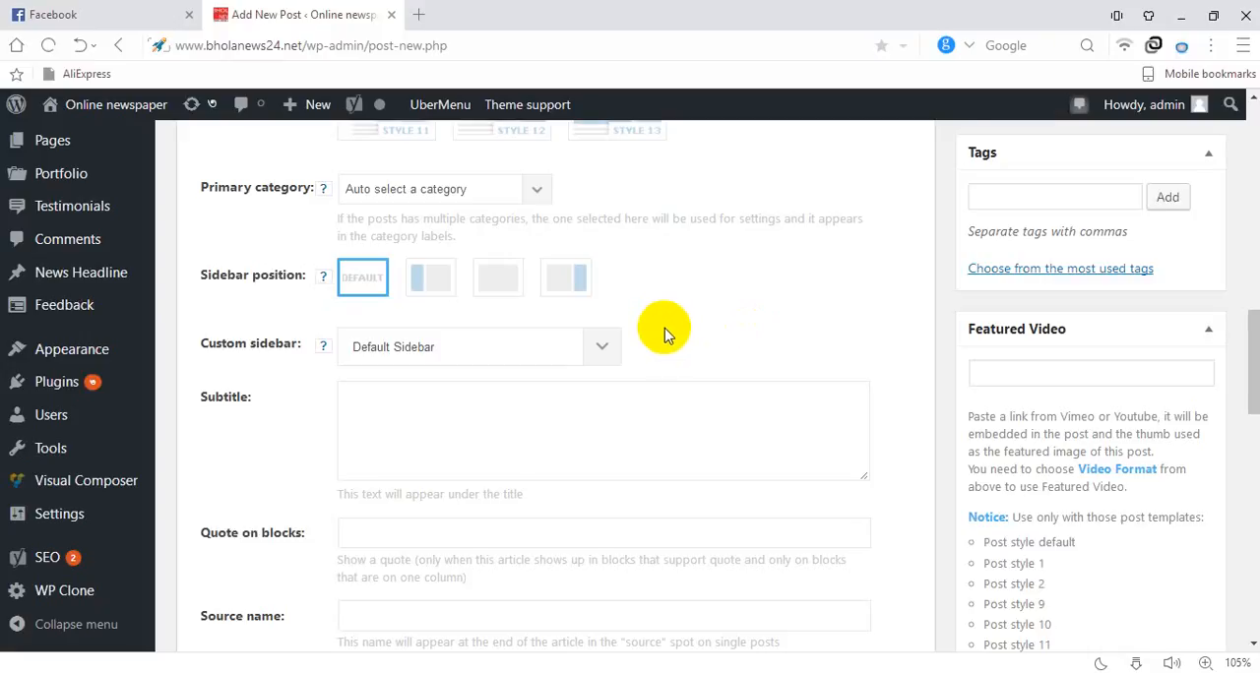
scroll(526, 375, "down", 6)
scroll(416, 492, "down", 7)
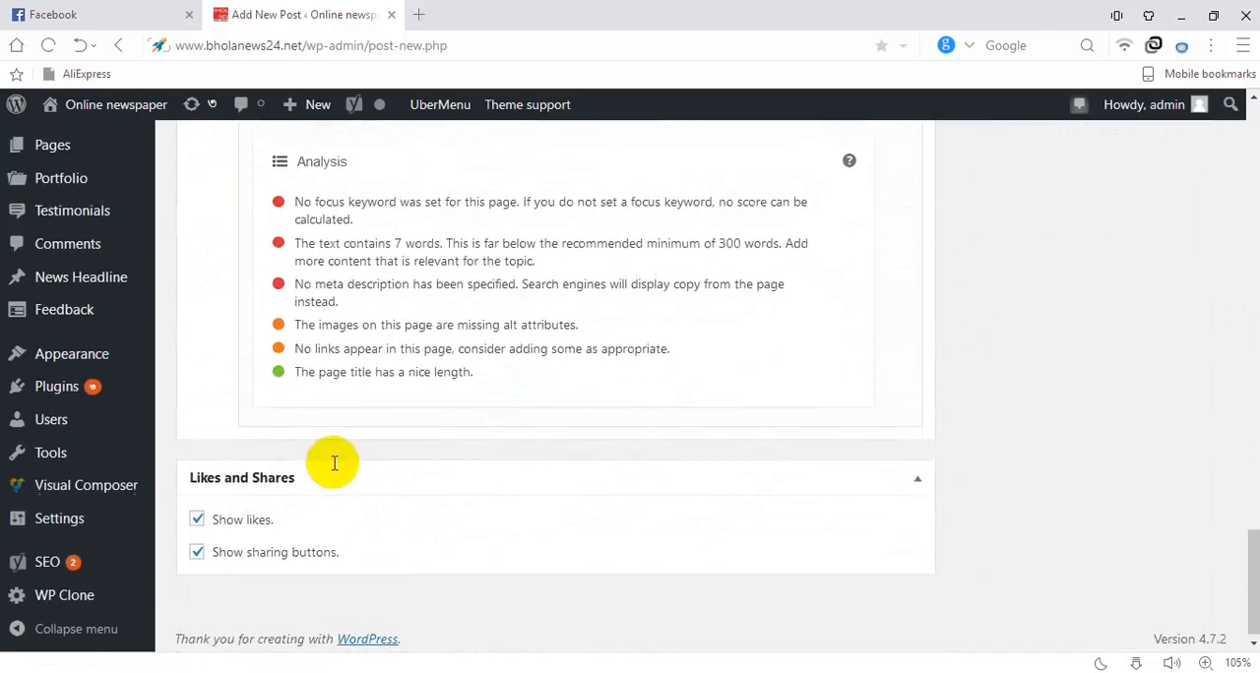
scroll(335, 459, "up", 6)
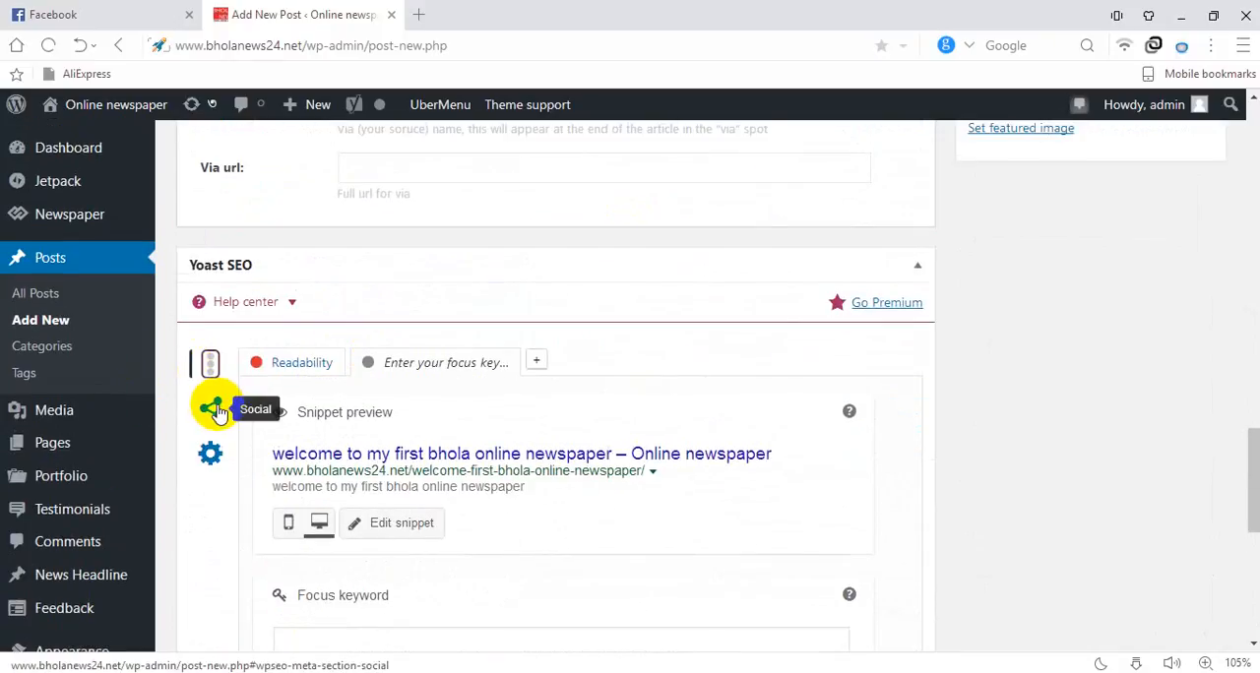
left_click(209, 409)
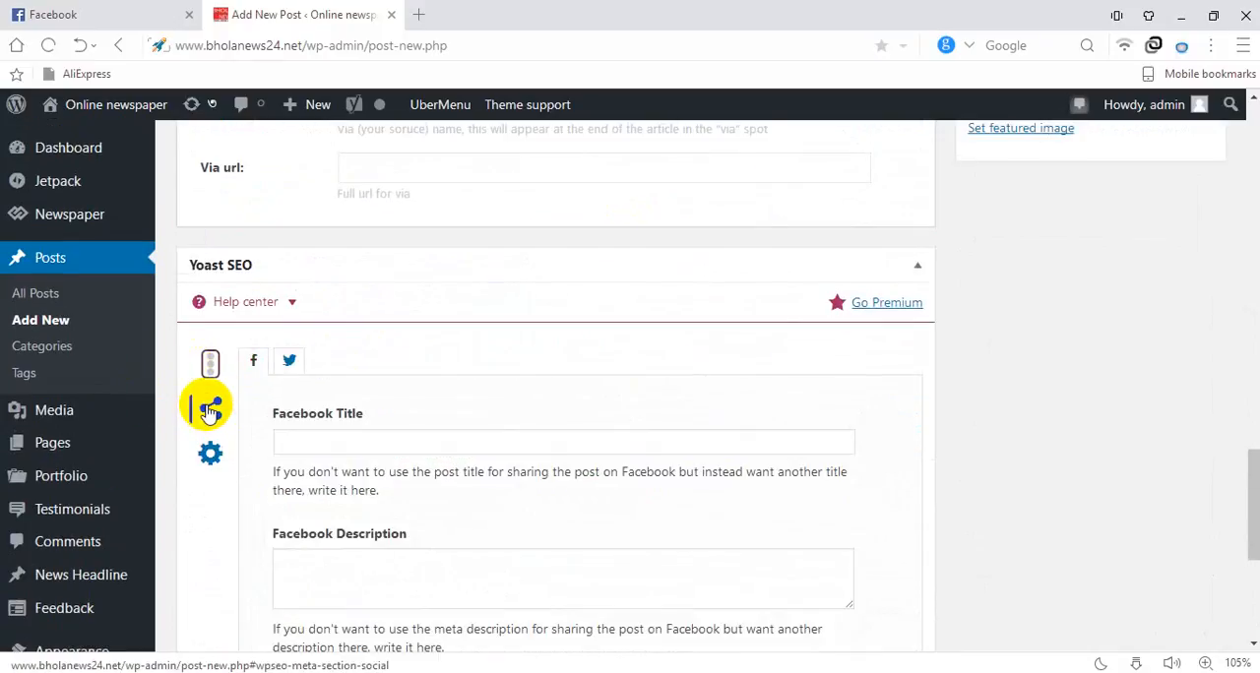
Copy the post title "welcome to my first bhola online newspaper" and paste it as the Yoast SEO Facebook Title
scroll(339, 440, "up", 15)
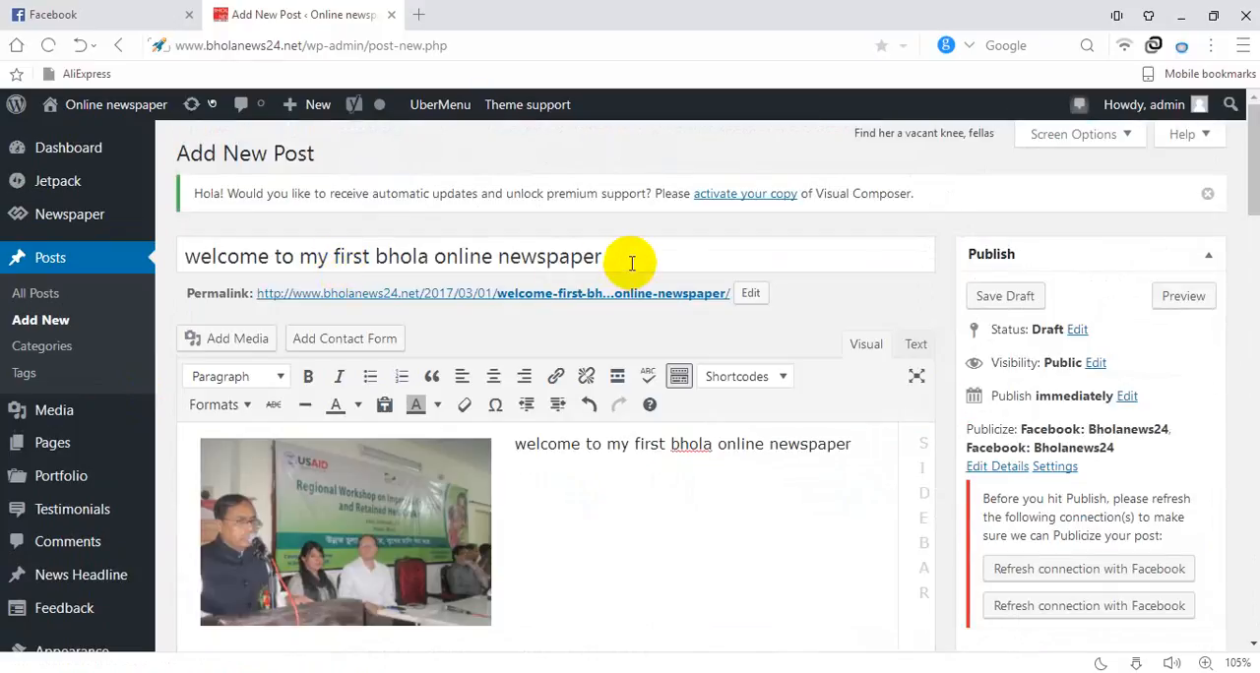
left_click_drag(632, 262, 203, 262)
right_click(262, 283)
left_click(268, 286)
scroll(608, 456, "down", 15)
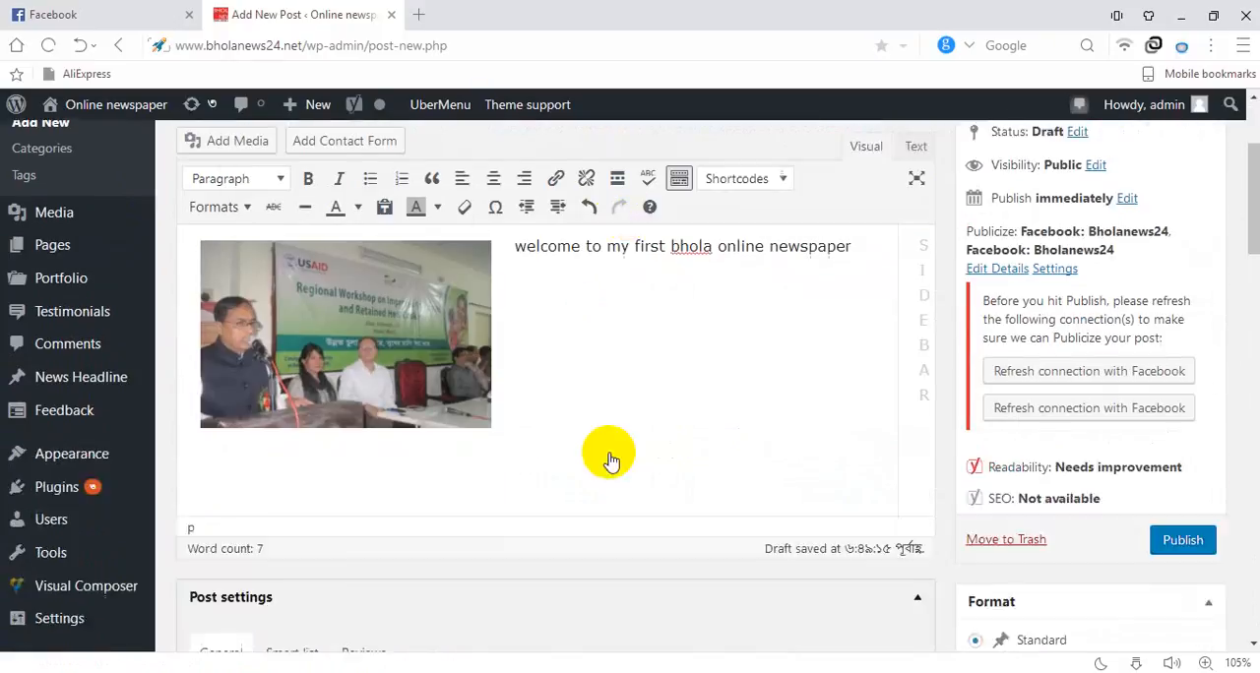
scroll(371, 461, "up", 1)
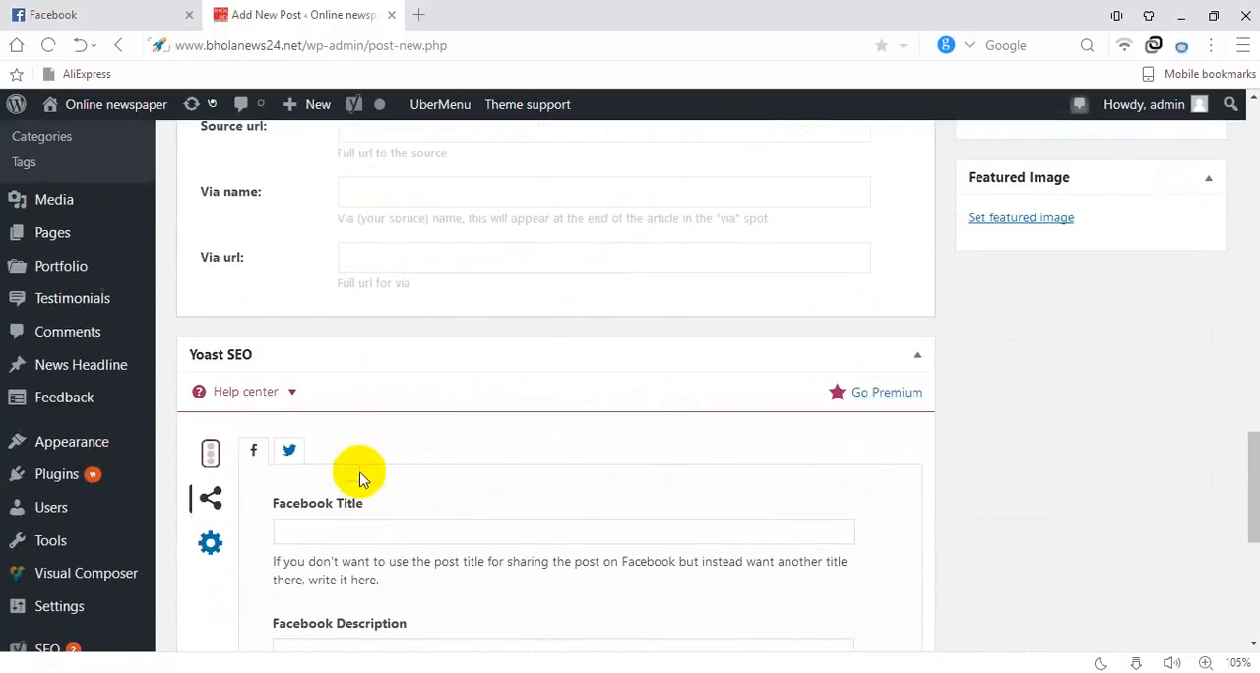
right_click(324, 528)
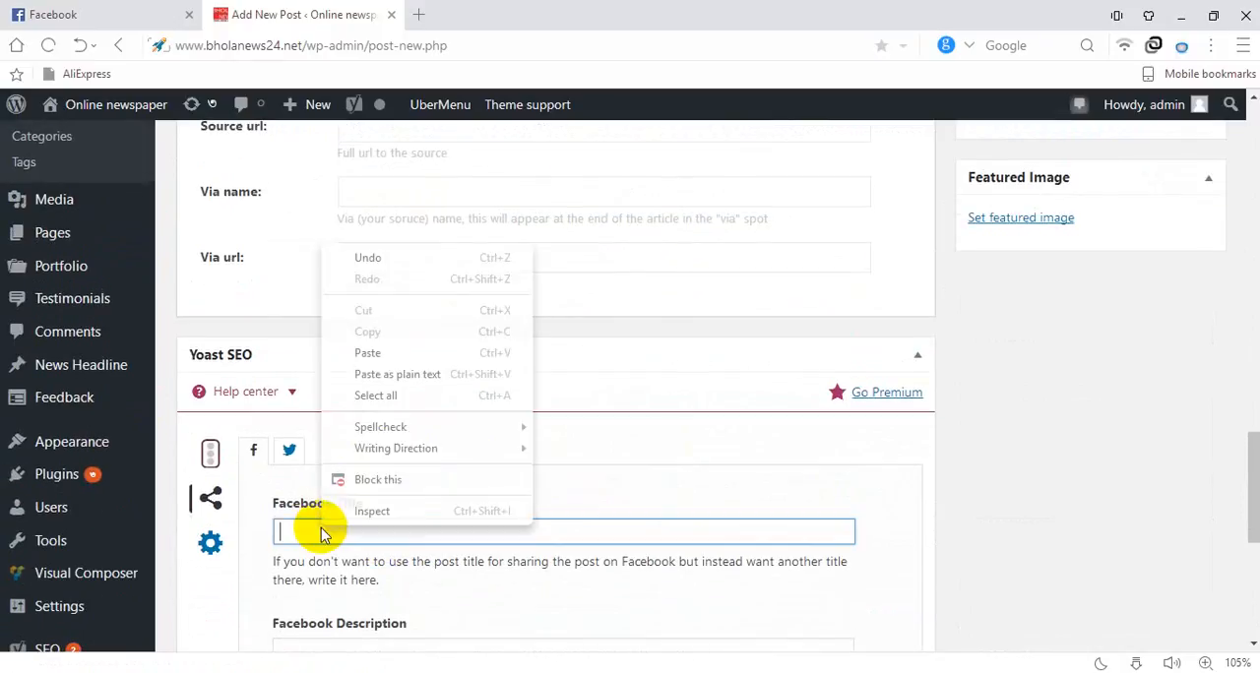
left_click(380, 349)
Set the Facebook Image to 1111.png, the workshop photo from the media library
scroll(389, 358, "down", 2)
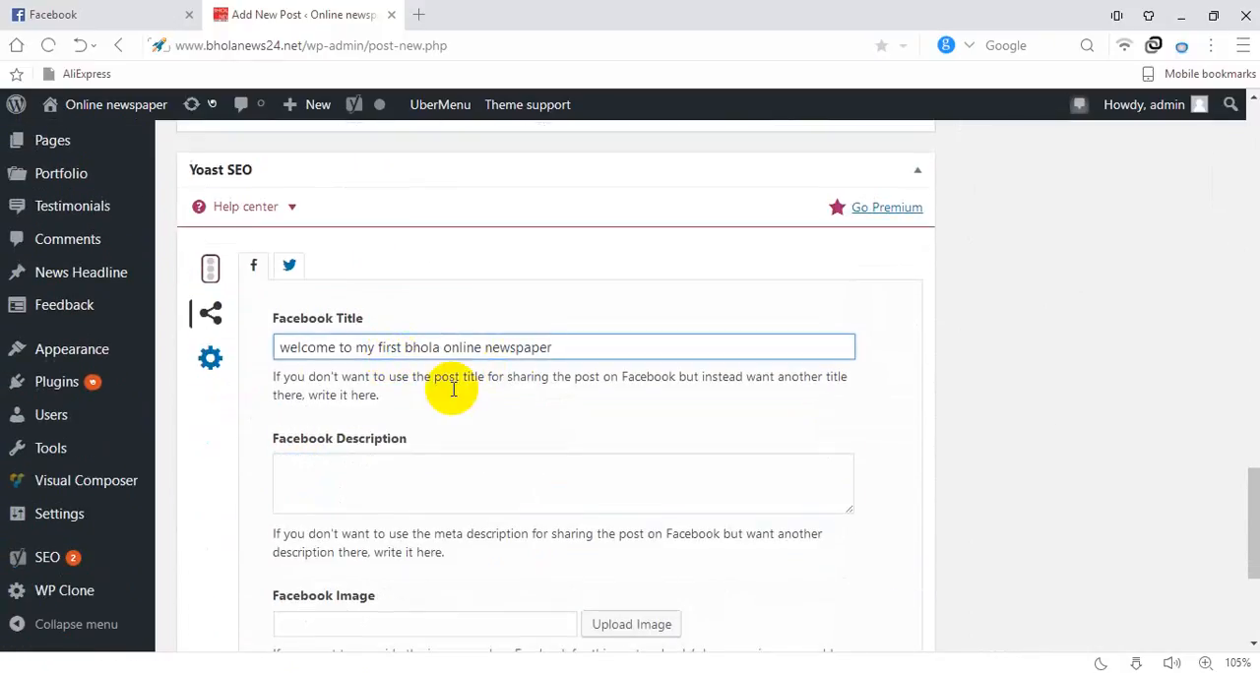
left_click(363, 482)
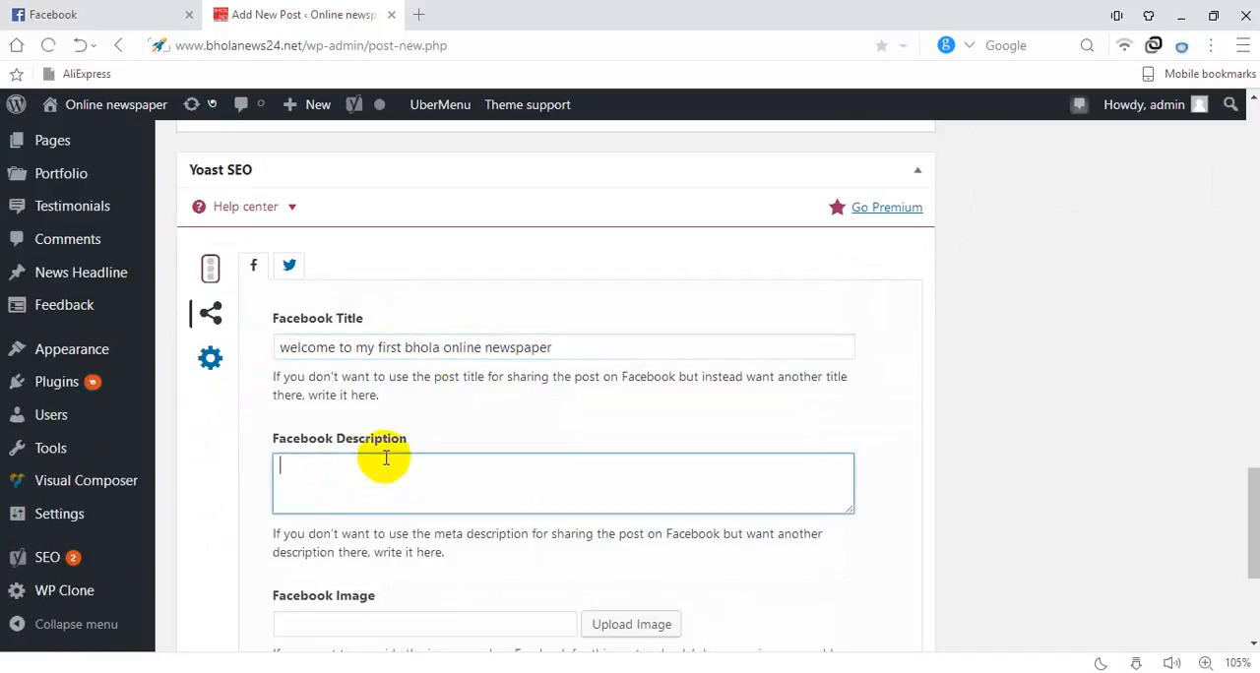
scroll(394, 462, "down", 2)
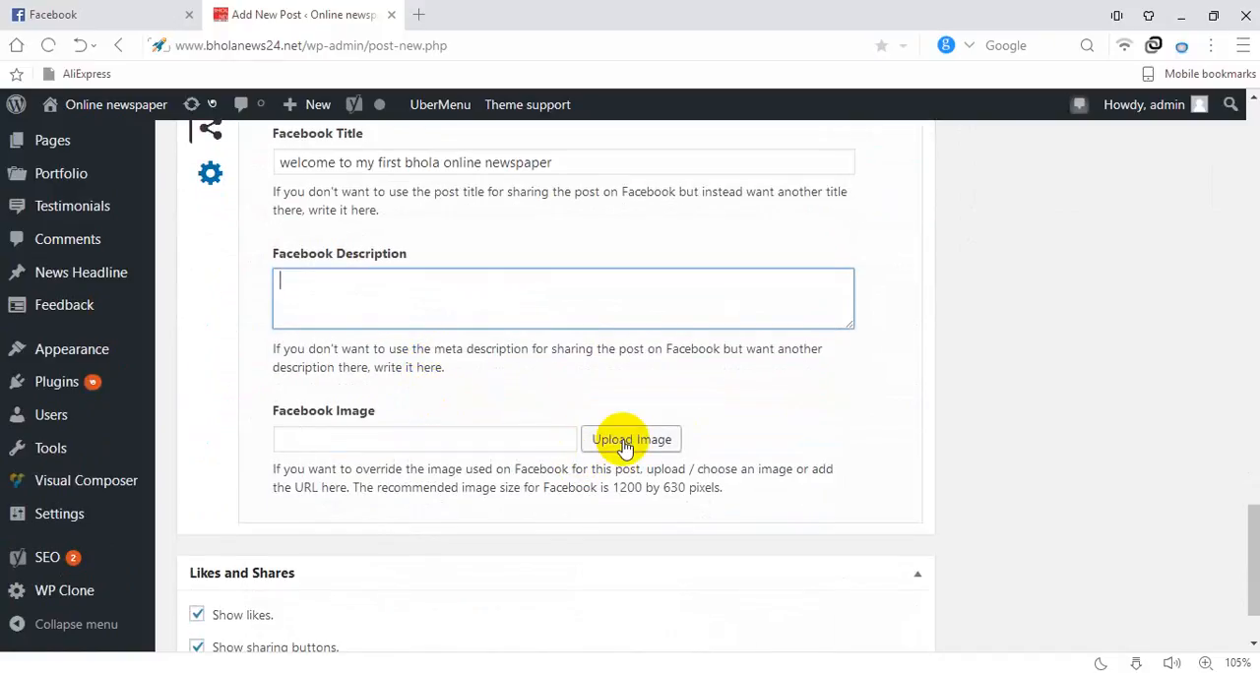
left_click(625, 448)
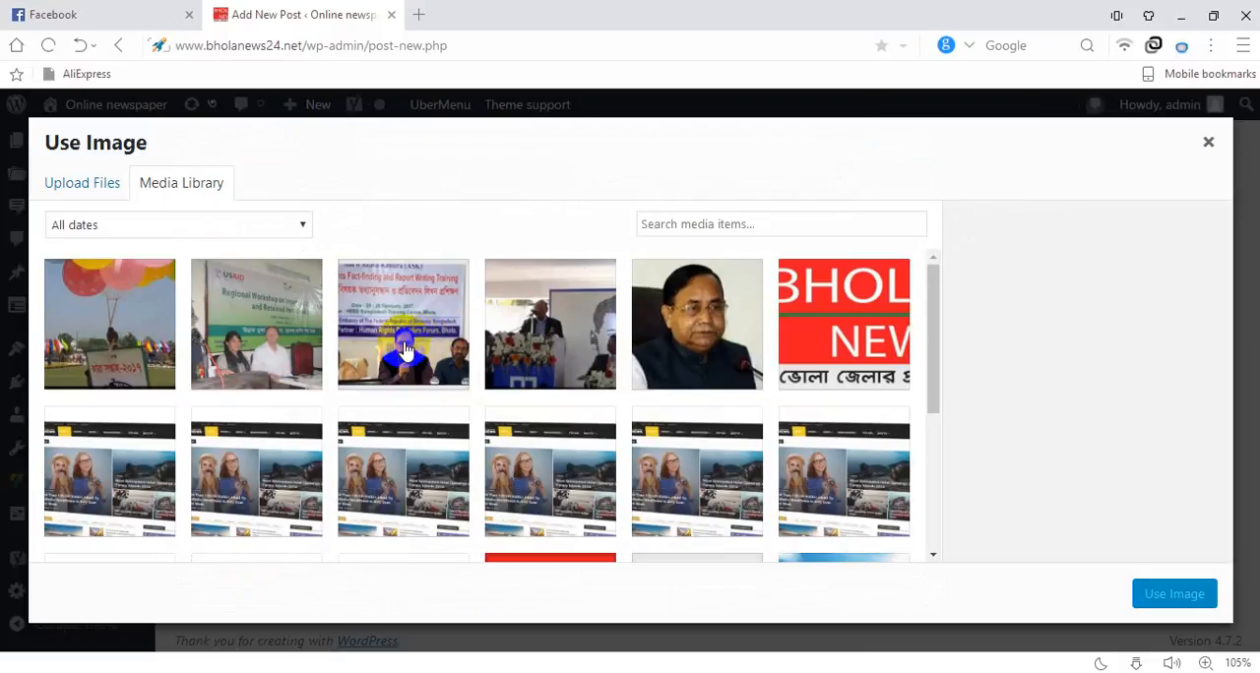
left_click(244, 322)
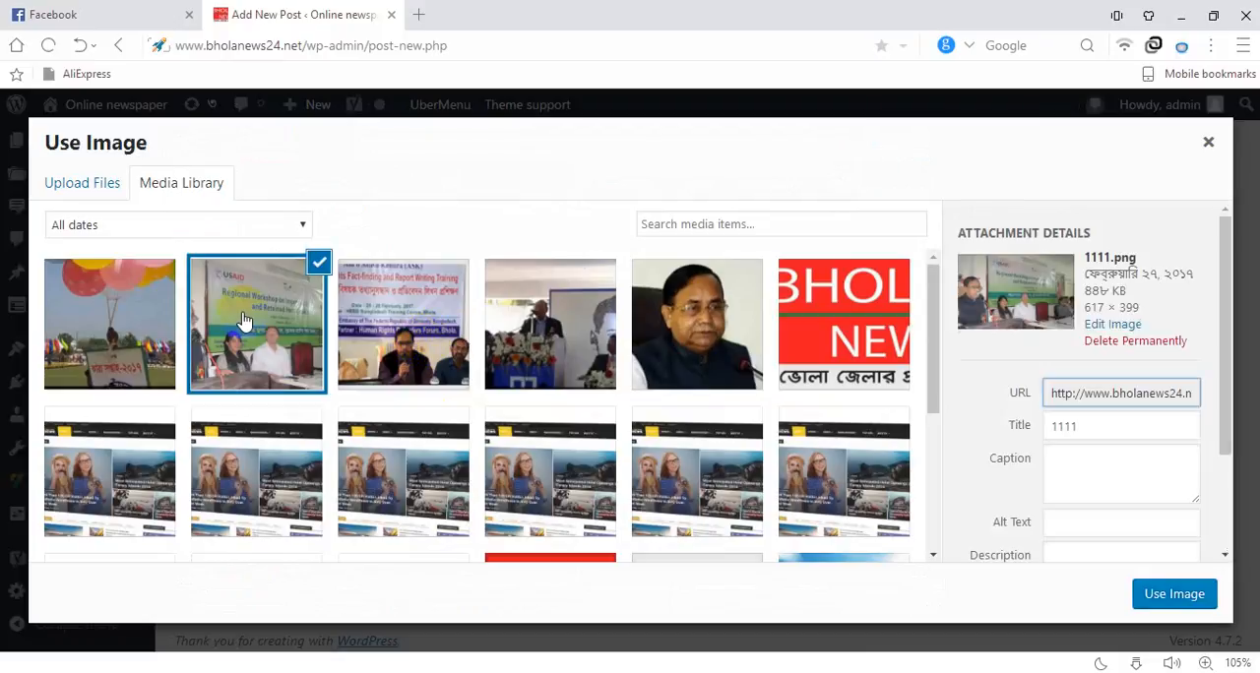
left_click(1176, 594)
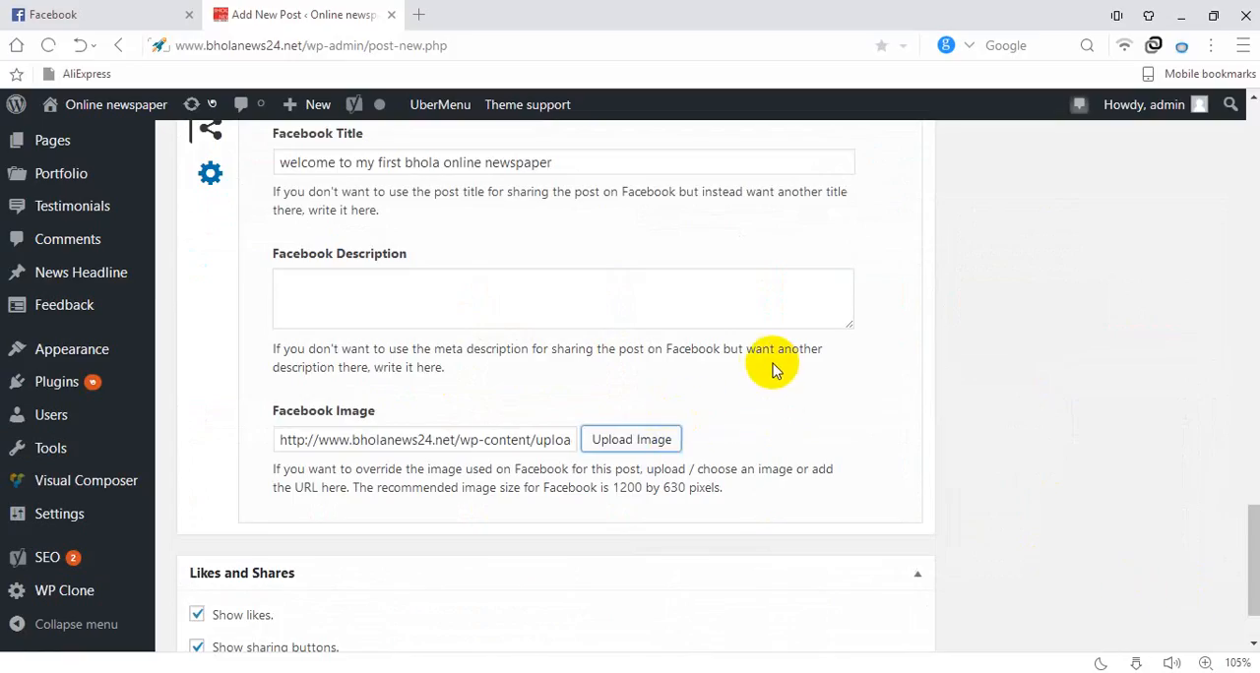
Set cropped-Bhola-News-Logo-1024x384.jpg from the media library as the post's featured image
scroll(576, 392, "up", 10)
scroll(585, 364, "up", 12)
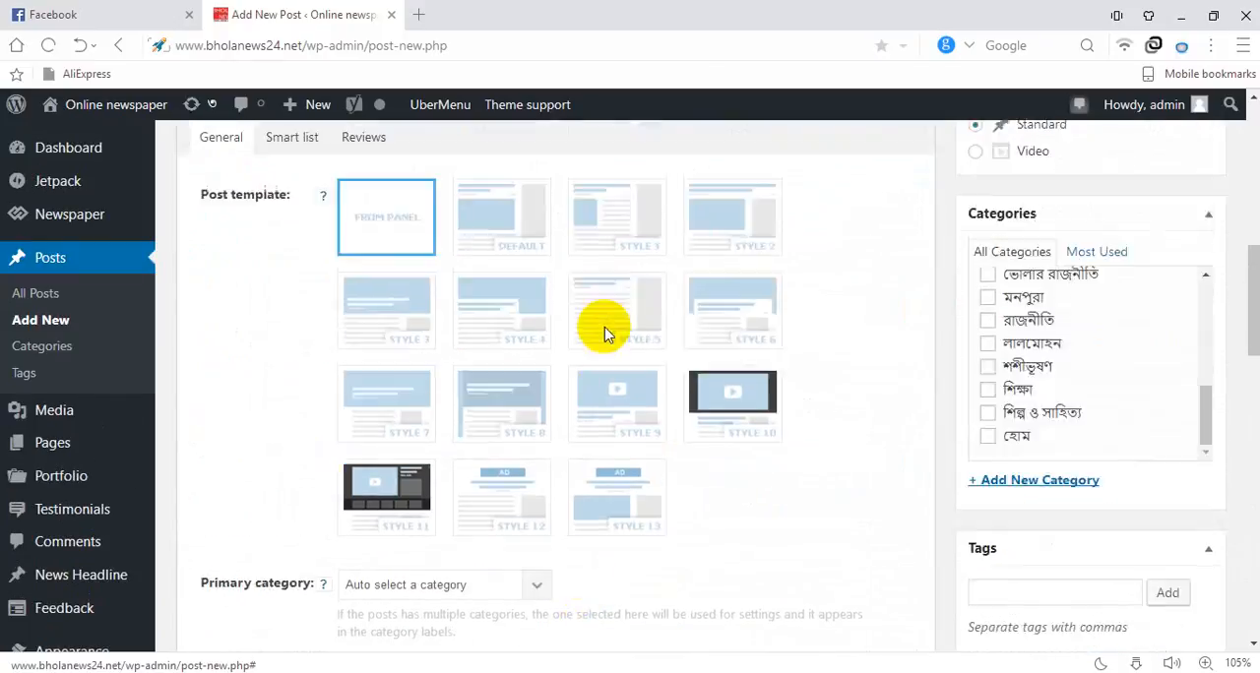
scroll(393, 473, "down", 8)
scroll(979, 386, "down", 7)
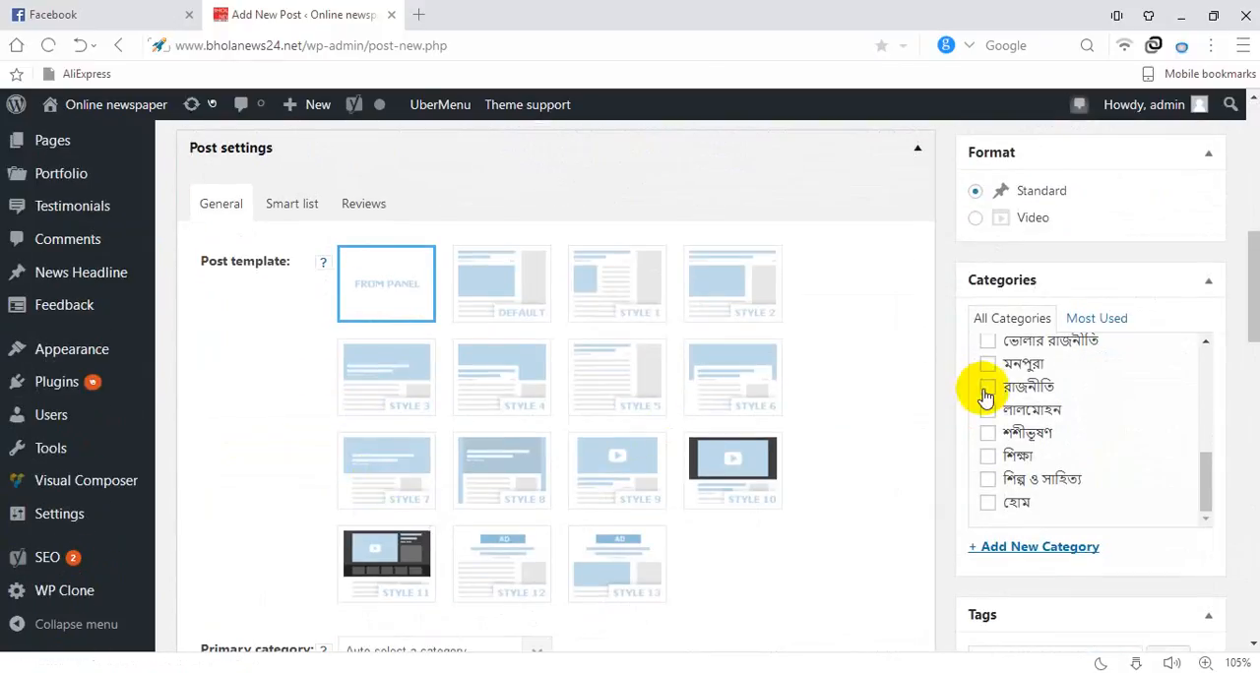
scroll(670, 497, "down", 6)
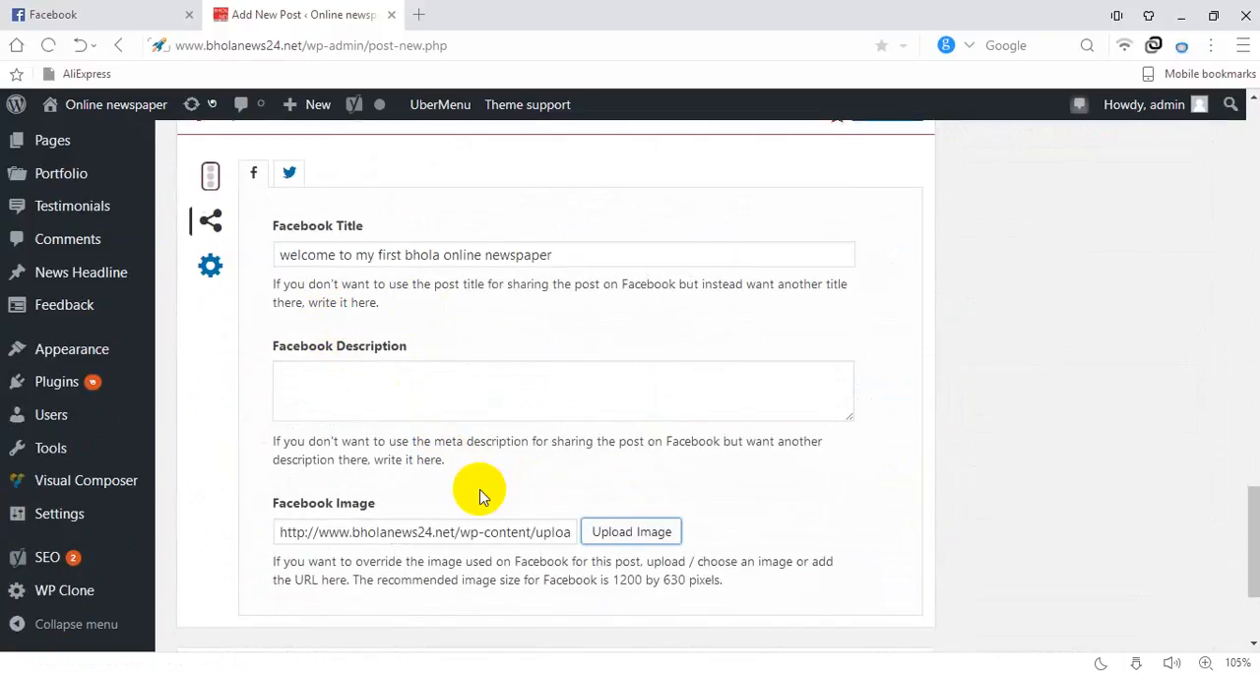
scroll(605, 443, "down", 1)
scroll(630, 438, "up", 7)
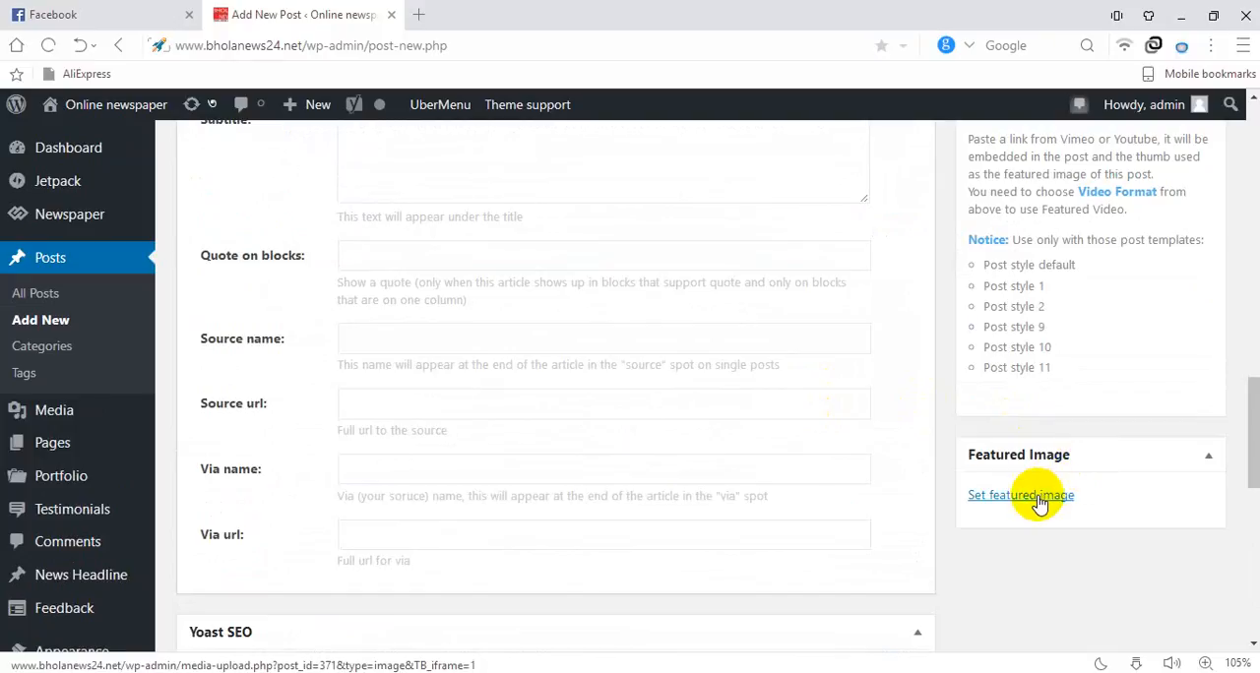
left_click(1036, 499)
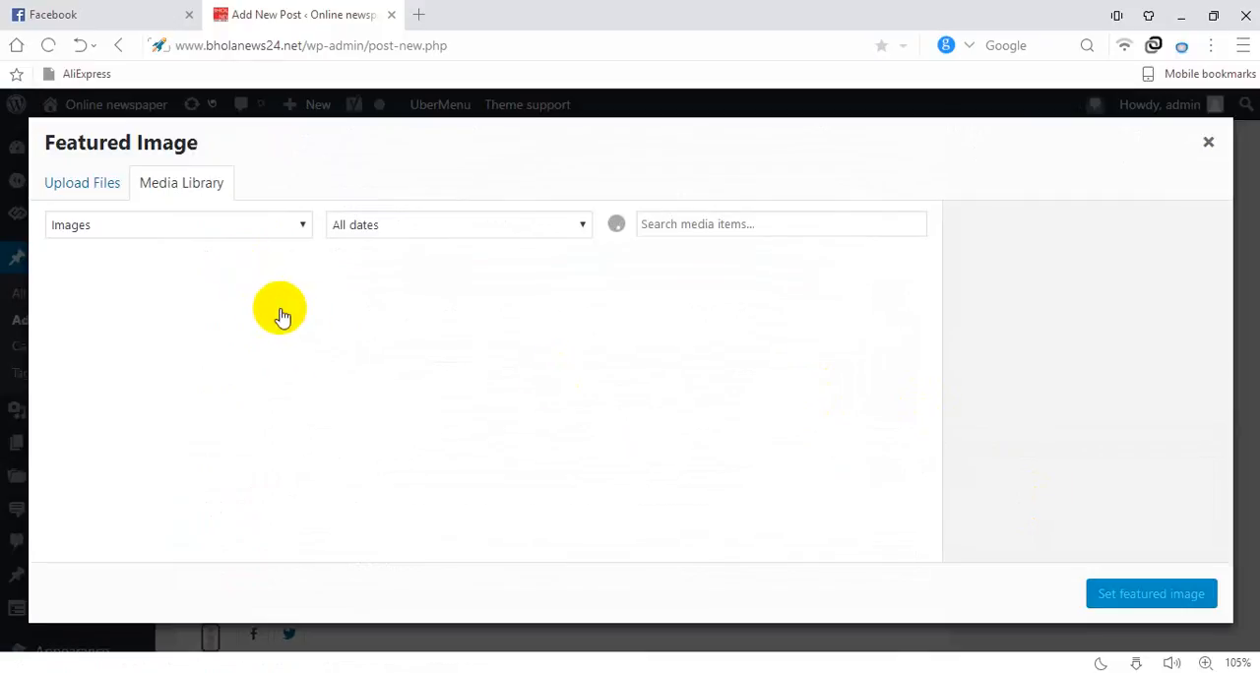
left_click(816, 290)
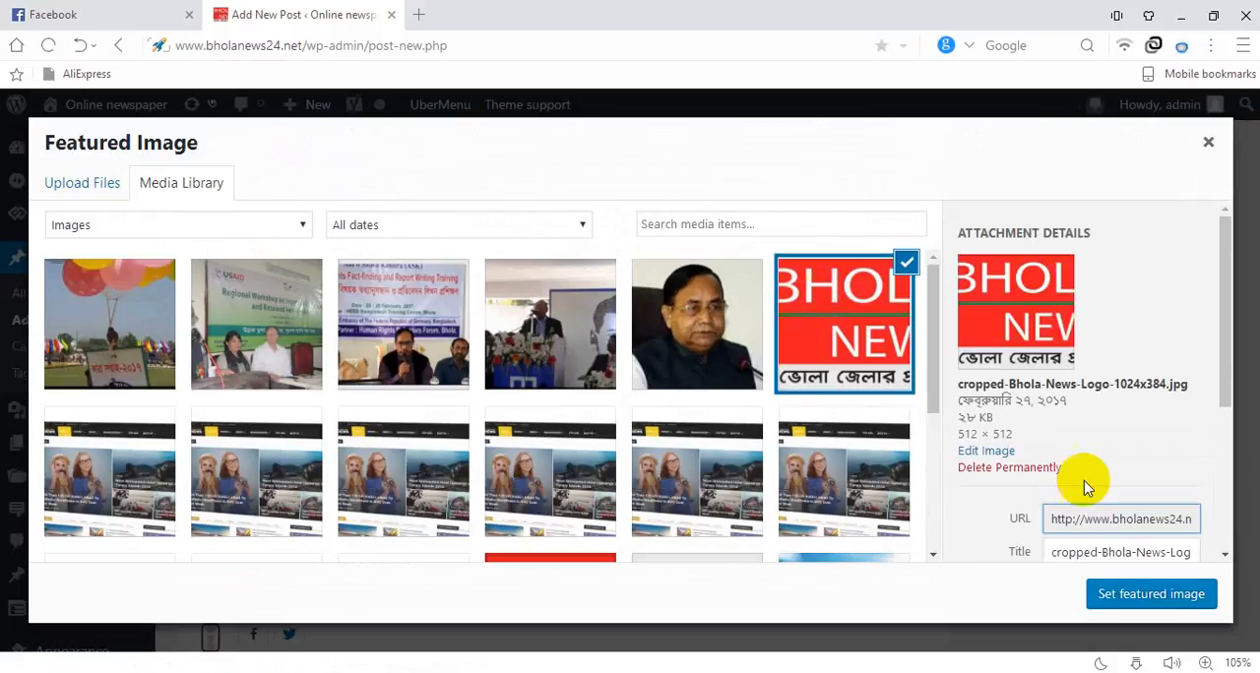
left_click(1120, 595)
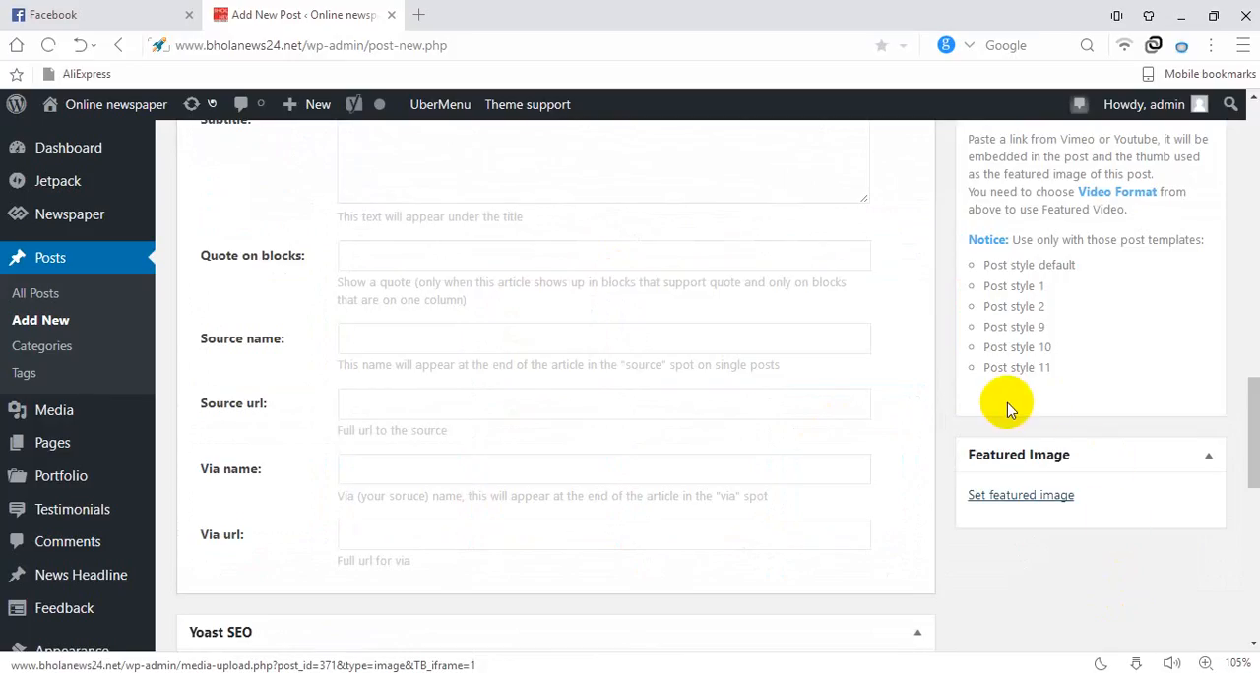
Review the Facebook sharing fields, post template settings, categories and body text of the post
scroll(566, 418, "down", 5)
scroll(564, 417, "down", 2)
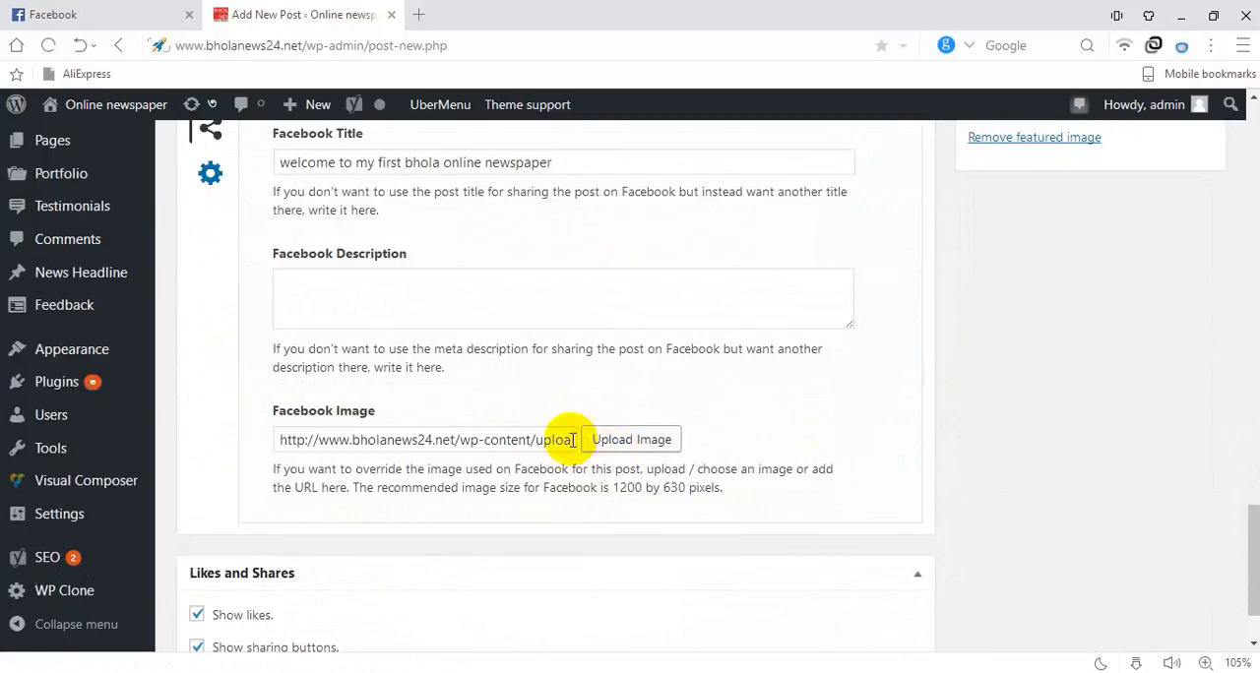
scroll(859, 307, "up", 15)
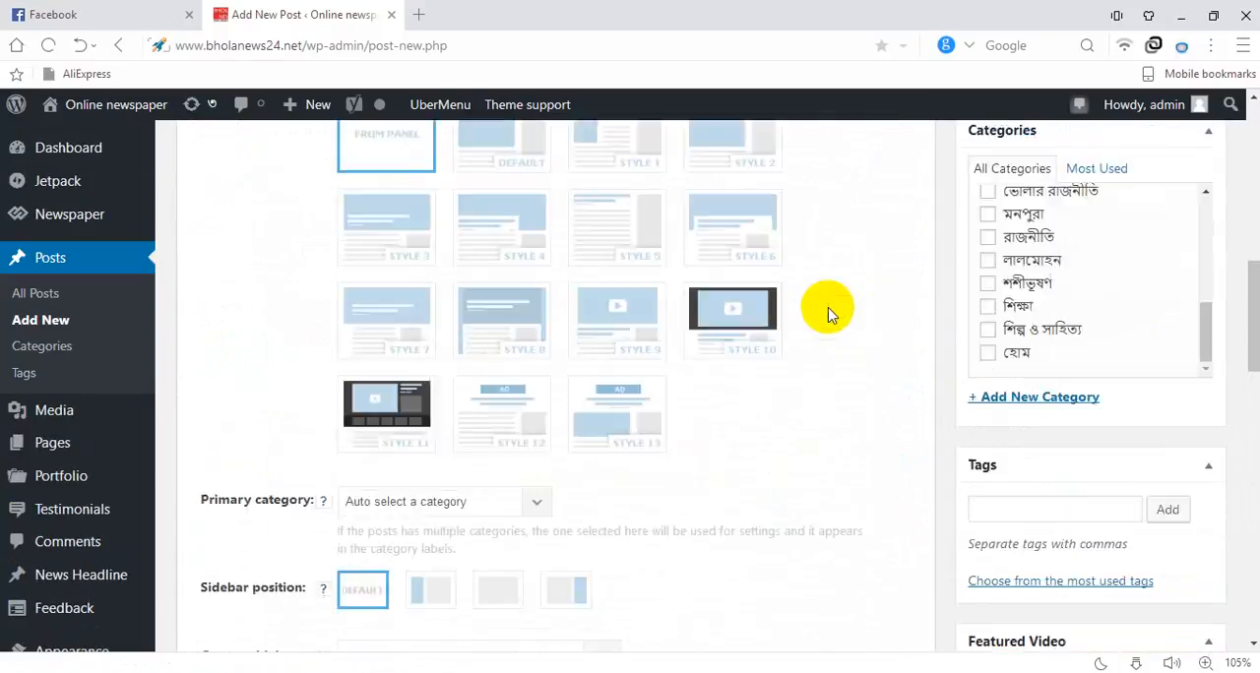
scroll(942, 365, "down", 3)
scroll(1091, 472, "down", 1)
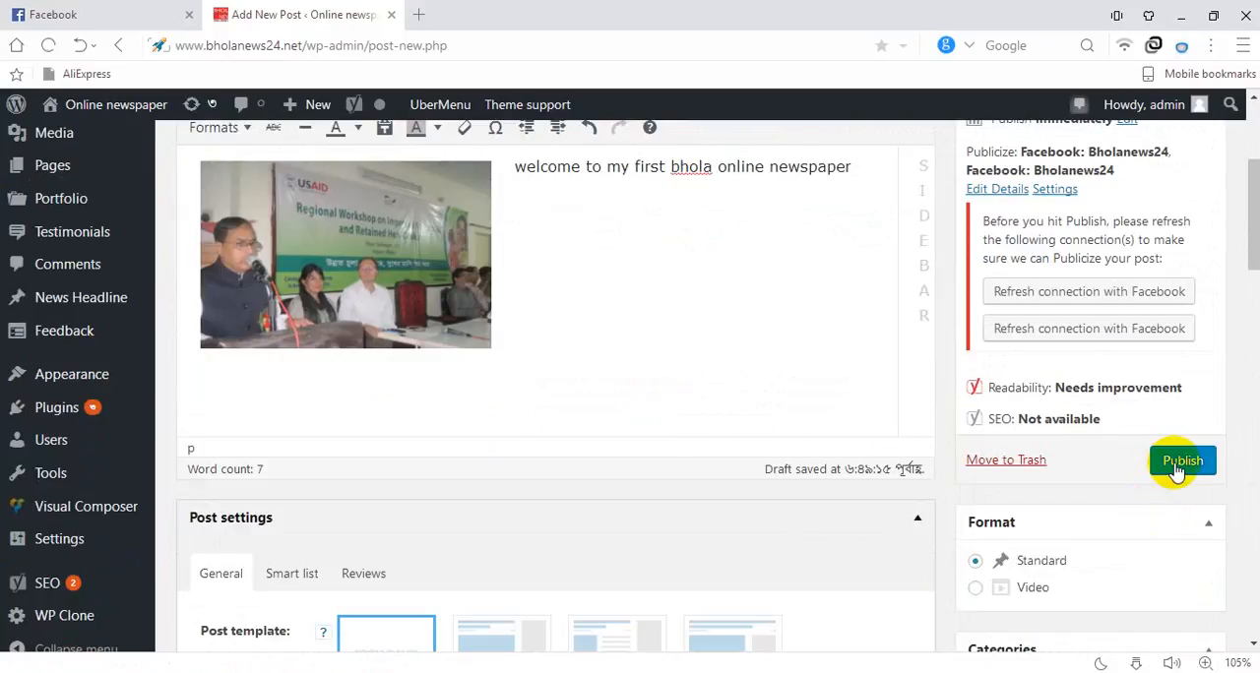